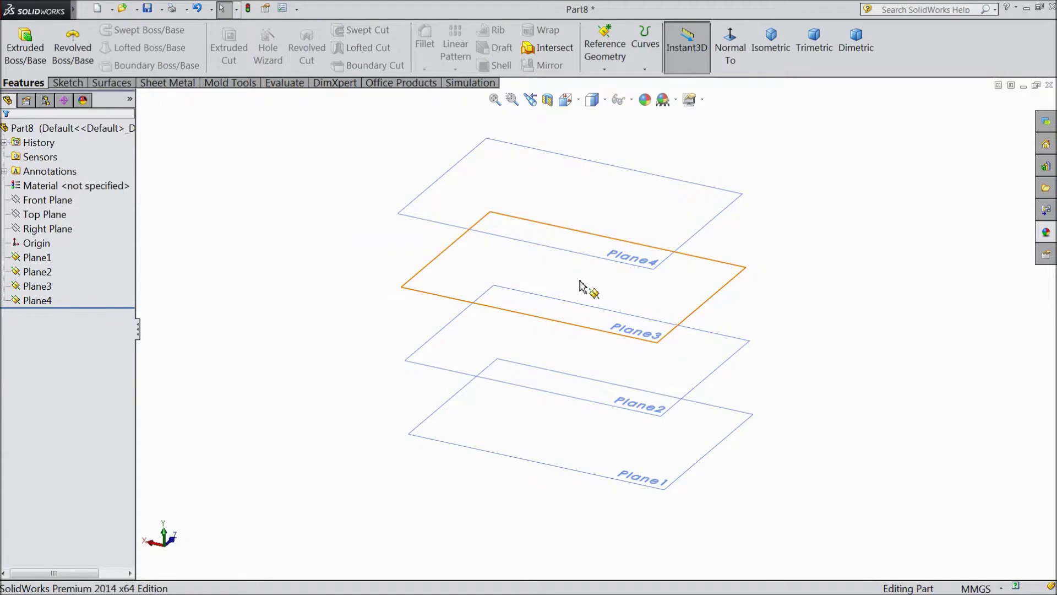
Sketch a center rectangle about 111 by 91 mm on Plane1, centred on the origin, and close the sketch
scroll(585, 288, "down", 1)
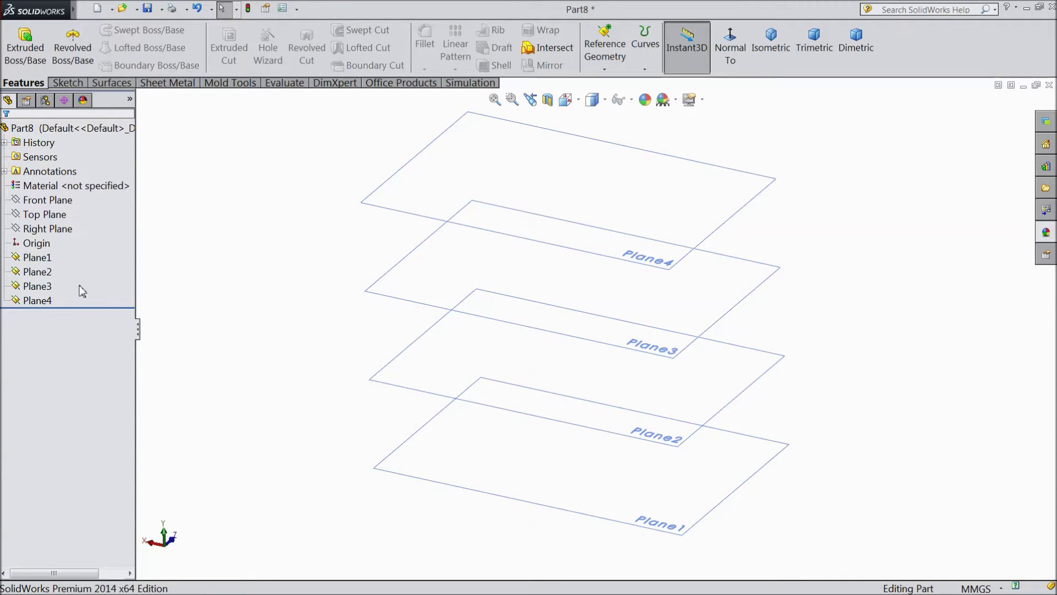
left_click(39, 261)
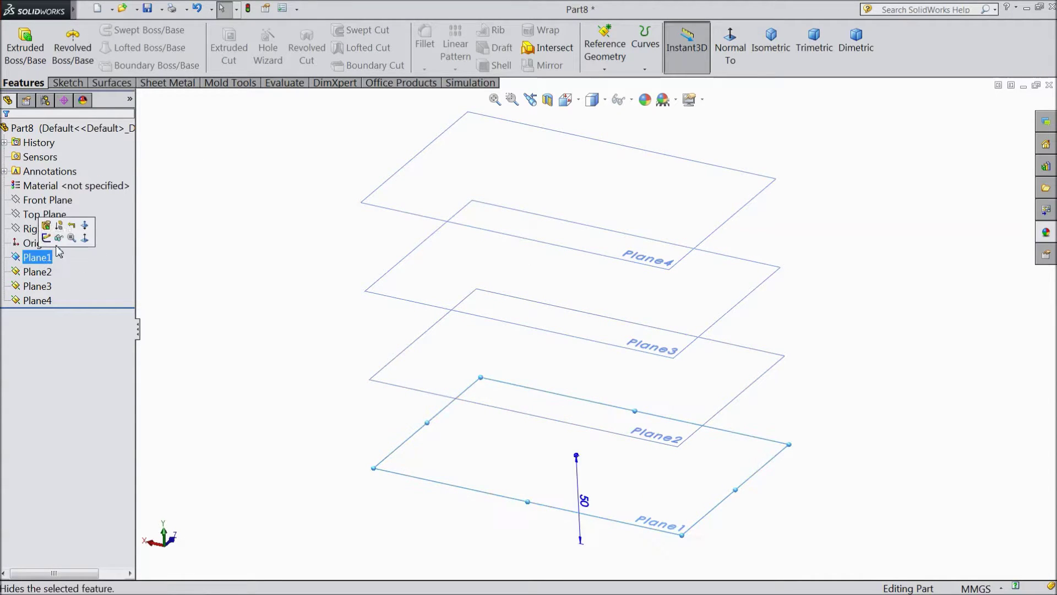
left_click(47, 239)
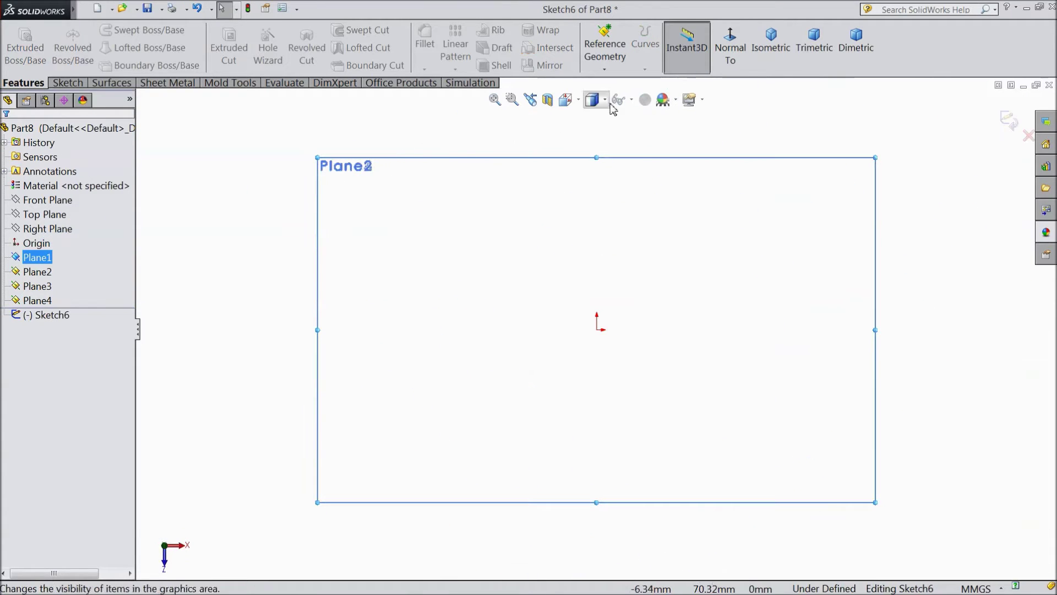
left_click(68, 83)
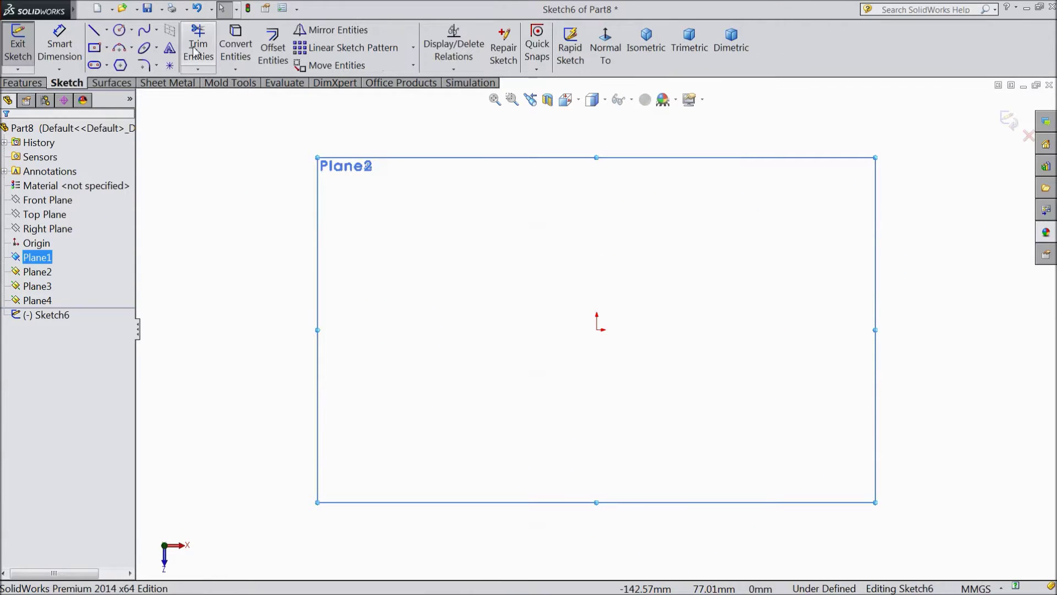
left_click(98, 49)
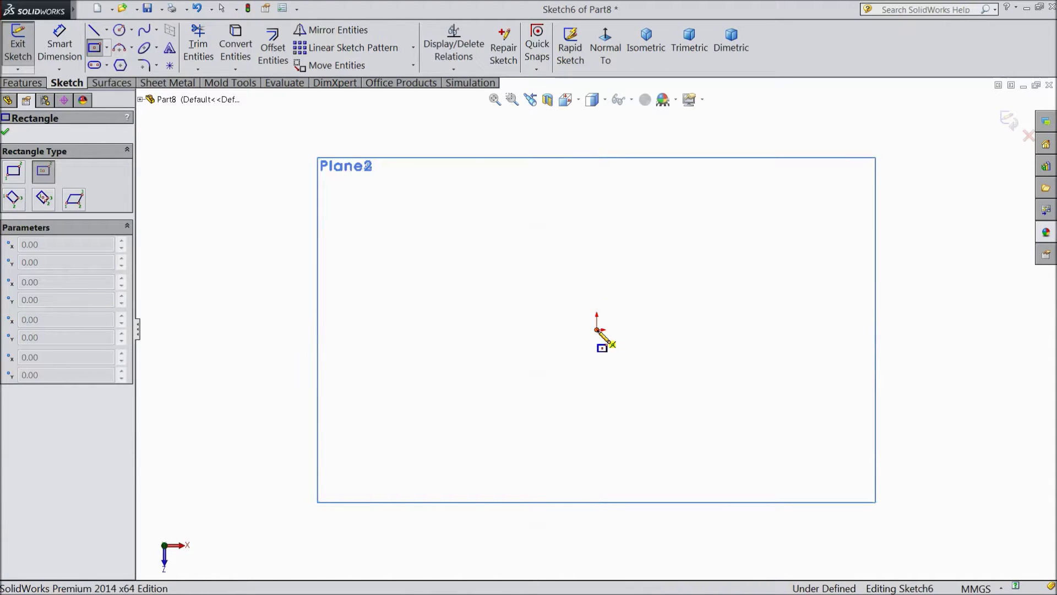
left_click(596, 329)
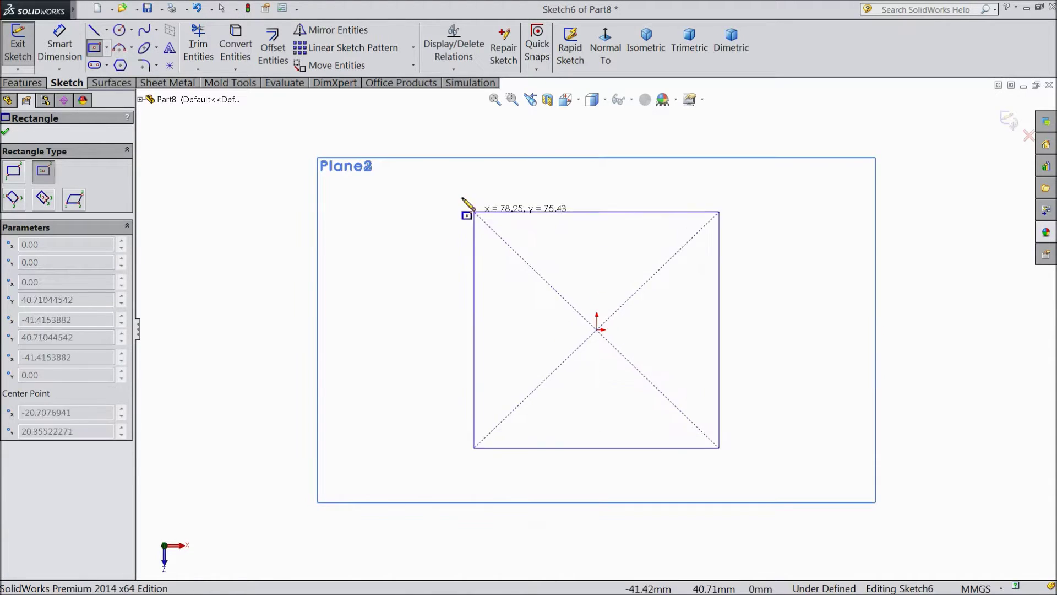
left_click(423, 187)
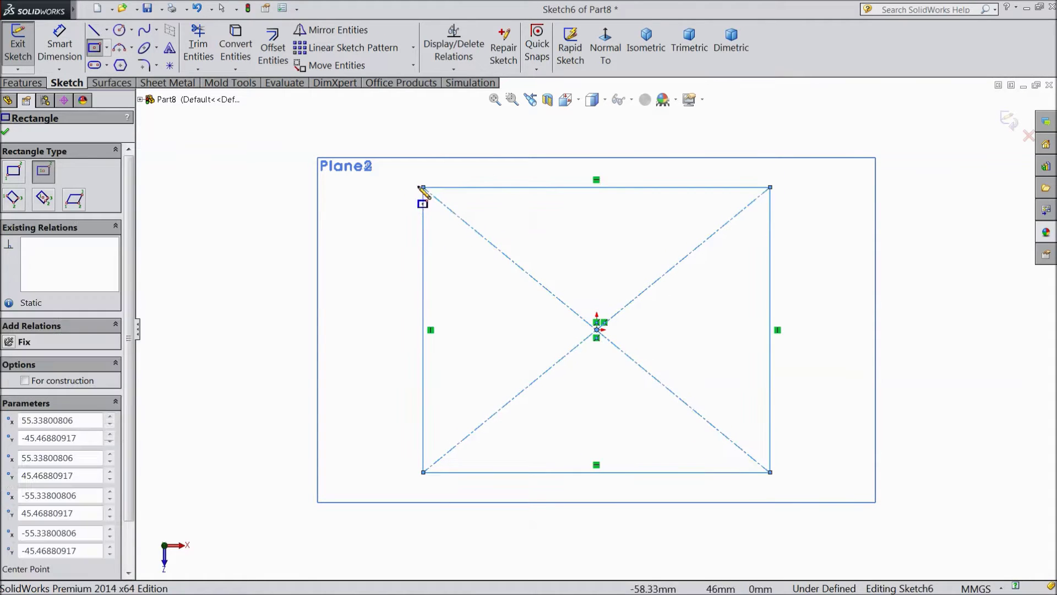
left_click(5, 133)
left_click(1009, 120)
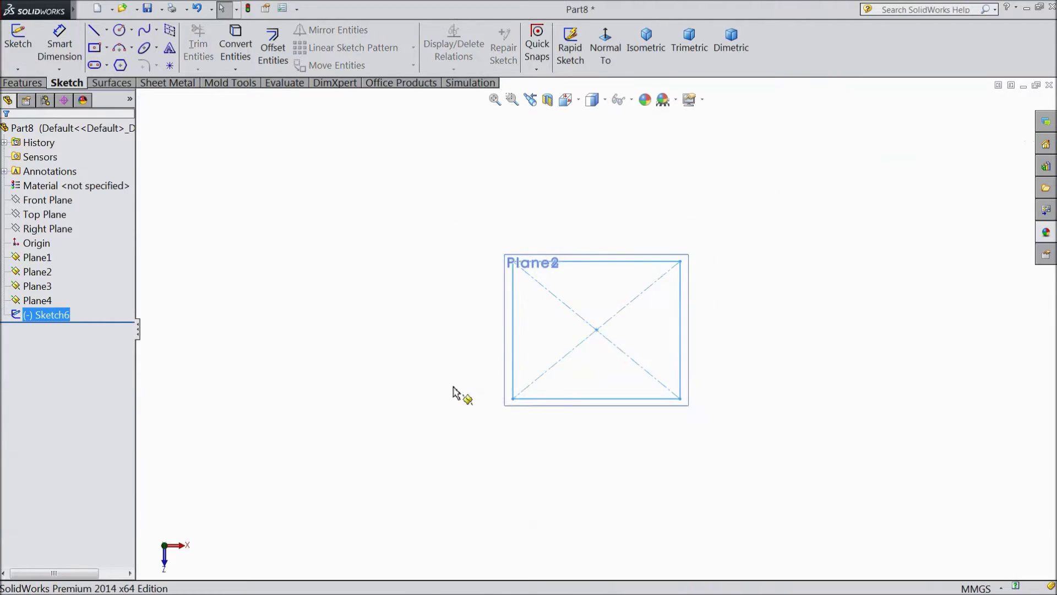
Sketch a circle of about 25 mm radius on Plane2, centred on the origin, and close the sketch
middle_click_drag(453, 392, 405, 251)
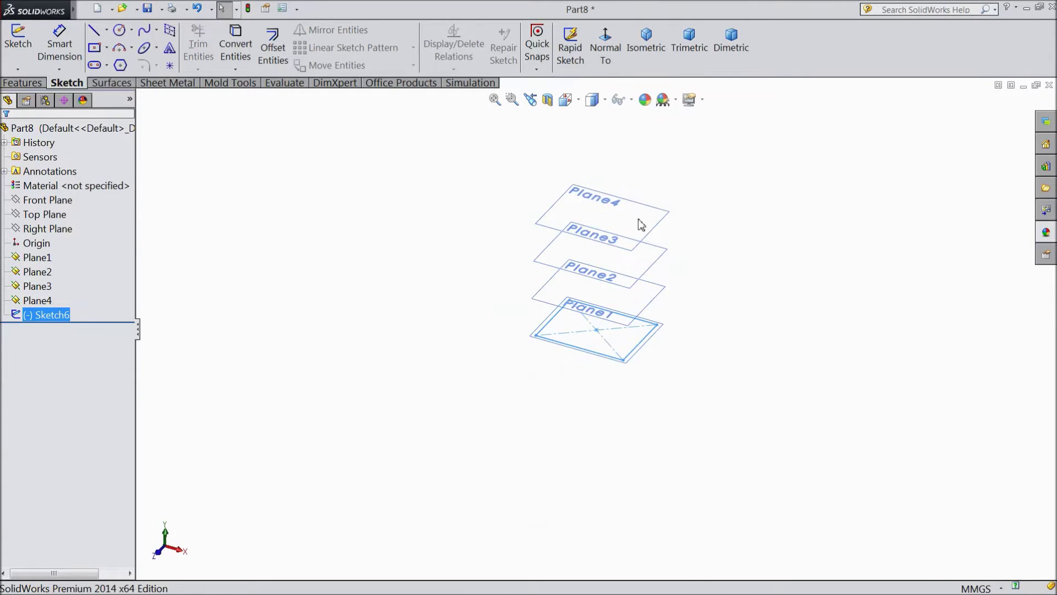
scroll(650, 220, "down", 3)
left_click(659, 351)
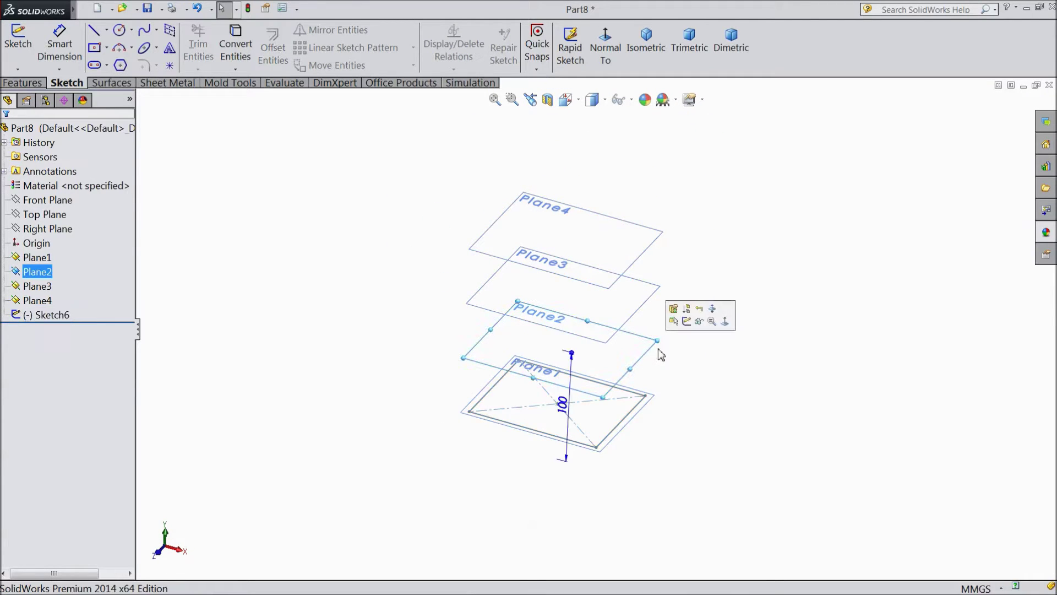
left_click(687, 321)
left_click(606, 48)
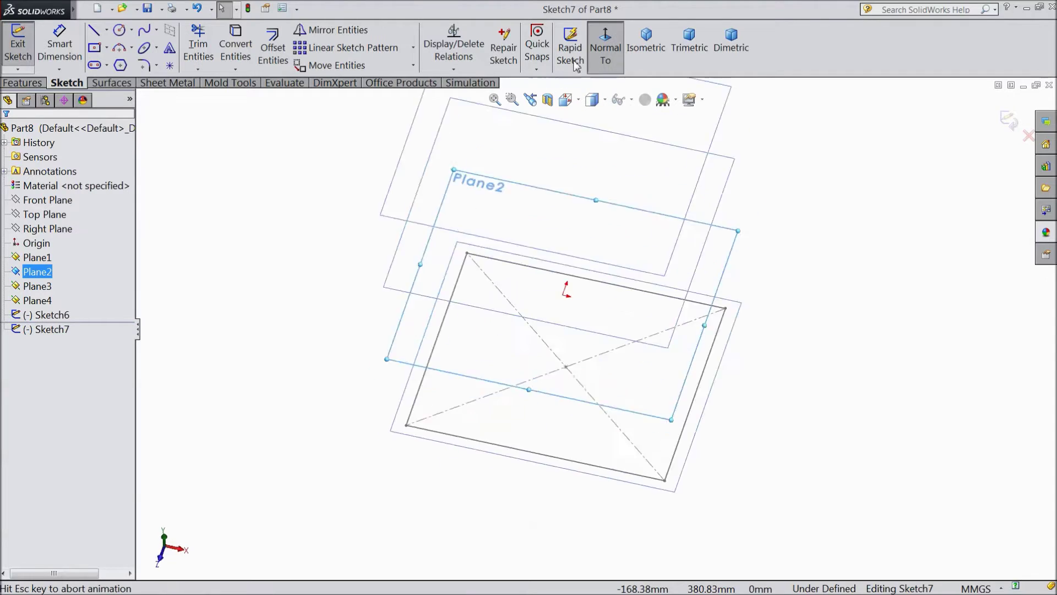
left_click(120, 30)
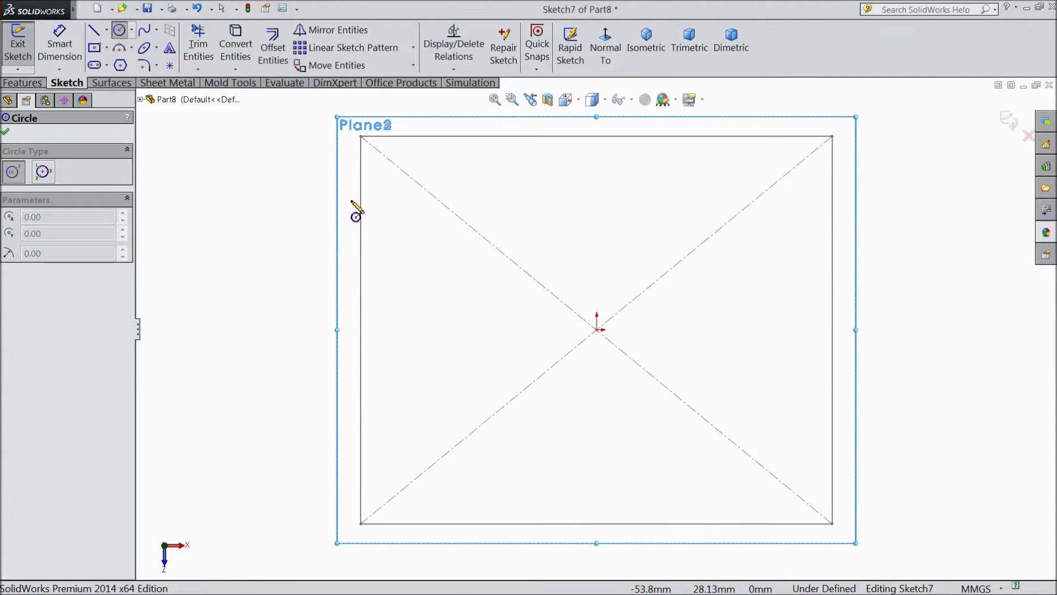
left_click(597, 329)
left_click(511, 270)
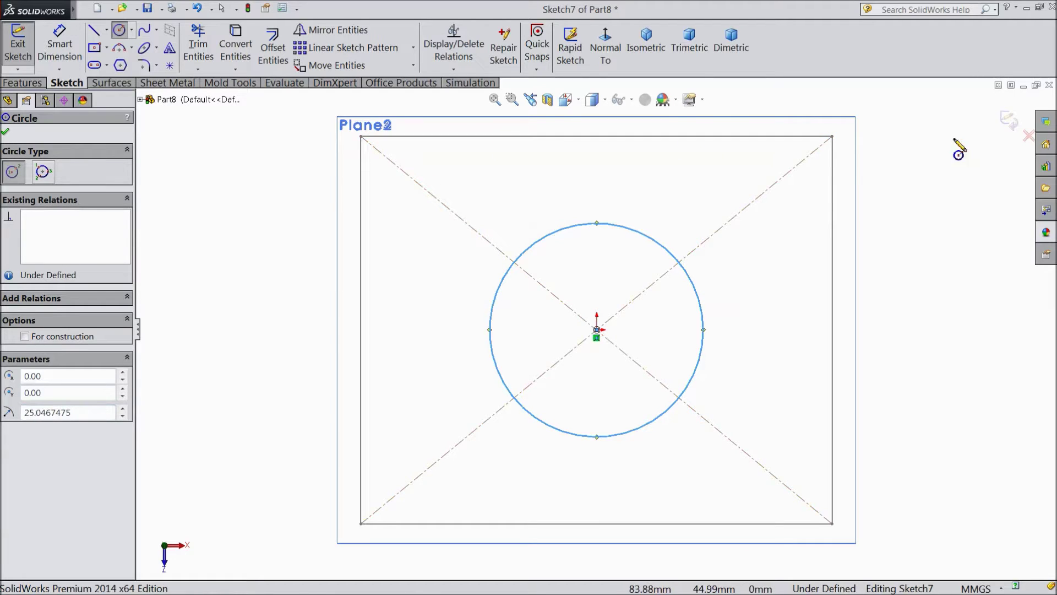
left_click(1003, 124)
Sketch a center rectangle about 125 by 104 mm on Plane3, centred on the origin, and close the sketch
middle_click_drag(913, 340, 863, 214)
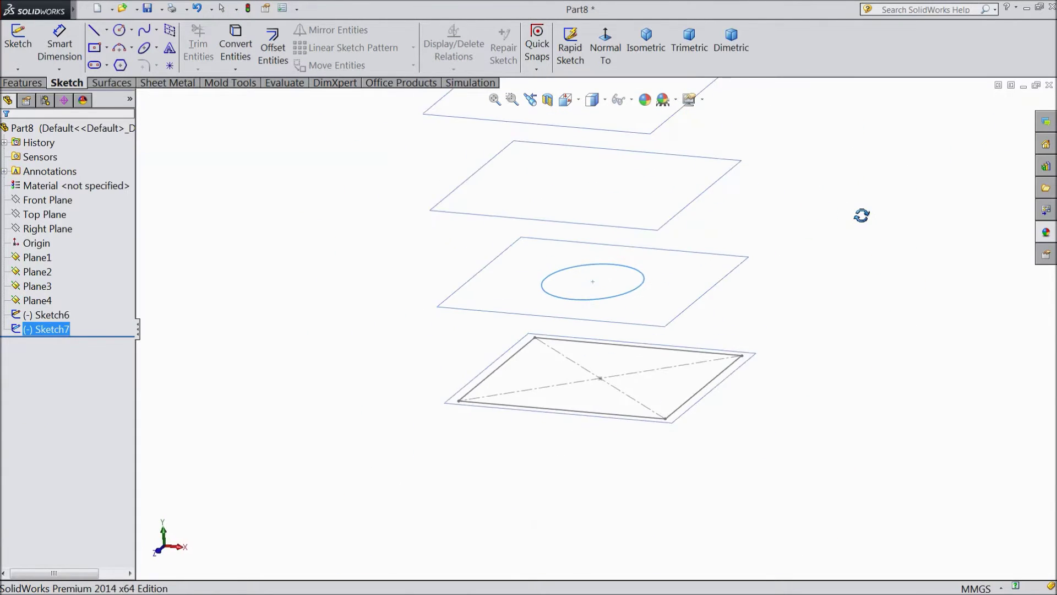
left_click(734, 177)
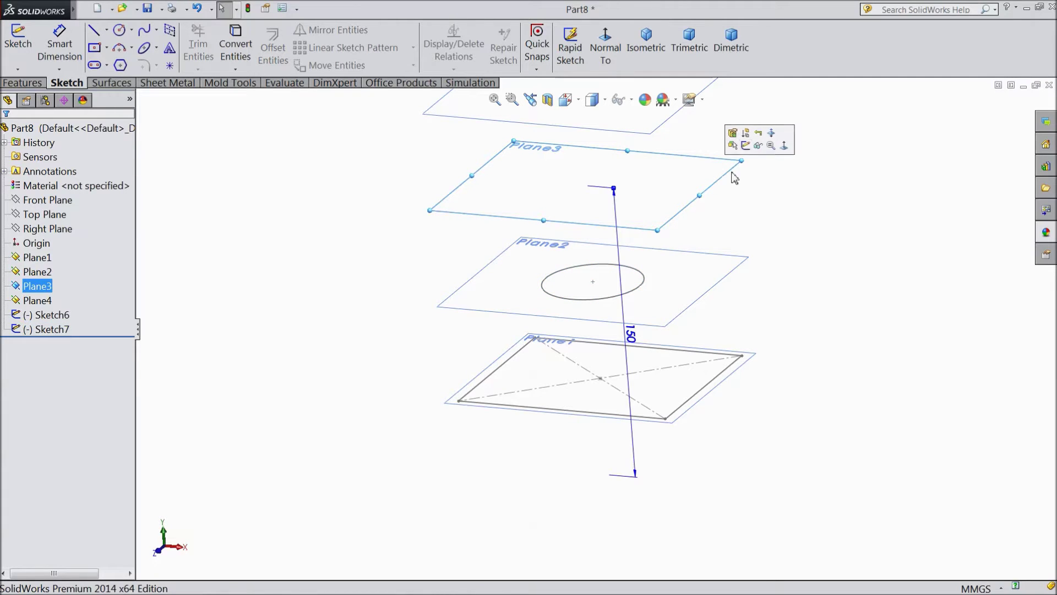
left_click(745, 145)
left_click(605, 49)
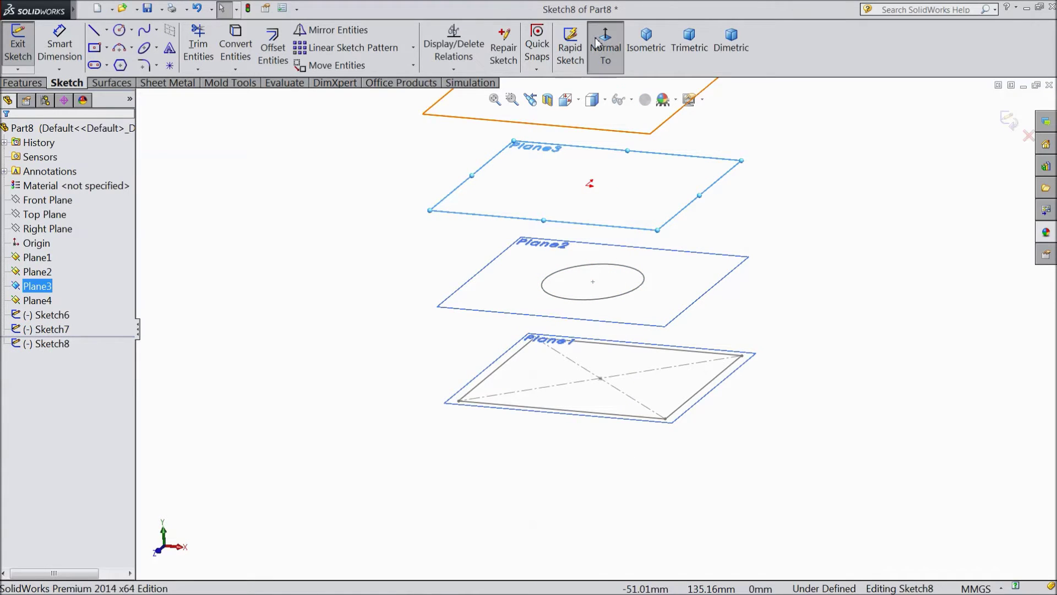
left_click(95, 47)
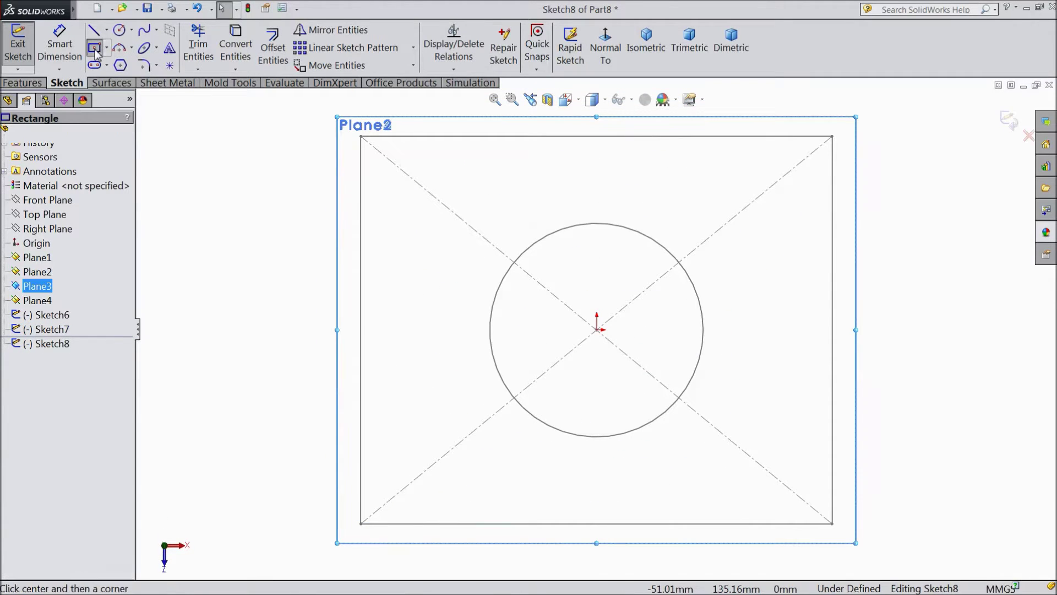
left_click(597, 330)
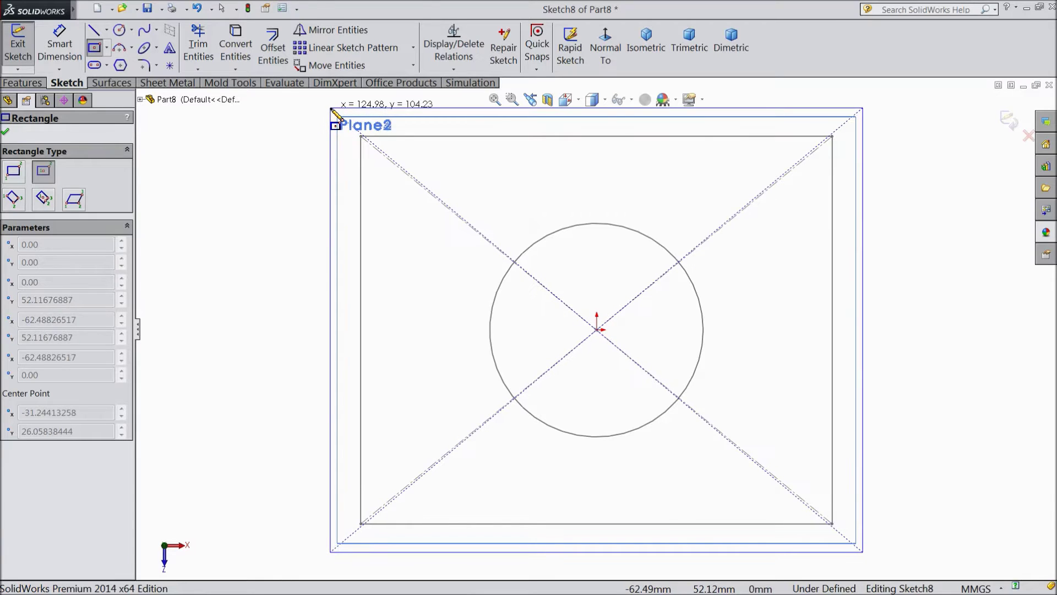
left_click(331, 108)
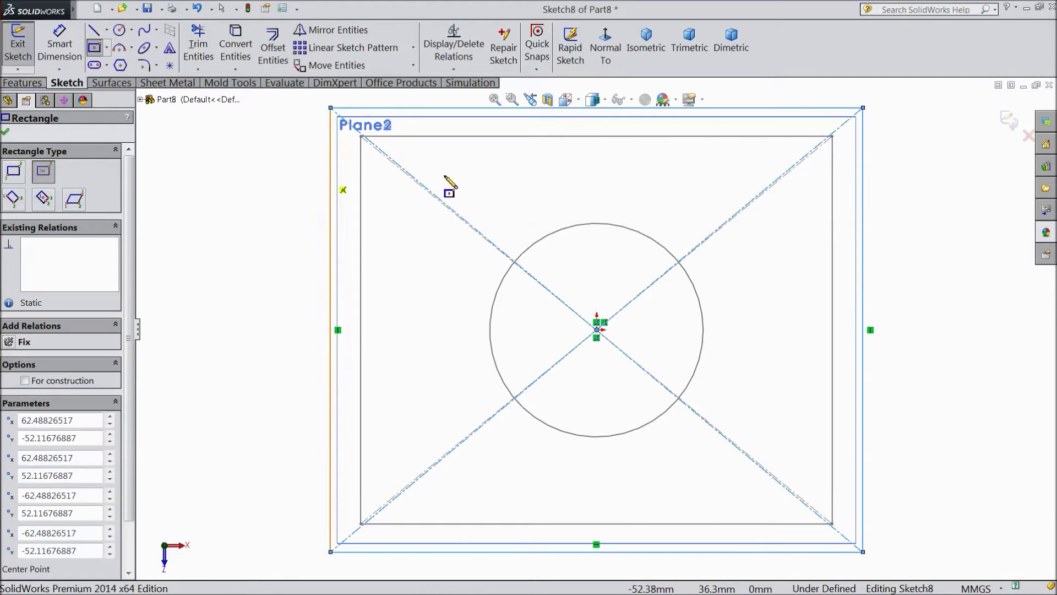
left_click(1011, 121)
Sketch a circle of about 43 mm radius on Plane4, centred on the origin, and close the sketch
scroll(932, 441, "up", 5)
mouse_move(864, 479)
middle_mouse_down()
mouse_move(872, 294)
mouse_move(848, 319)
middle_mouse_up()
scroll(803, 210, "up", 2)
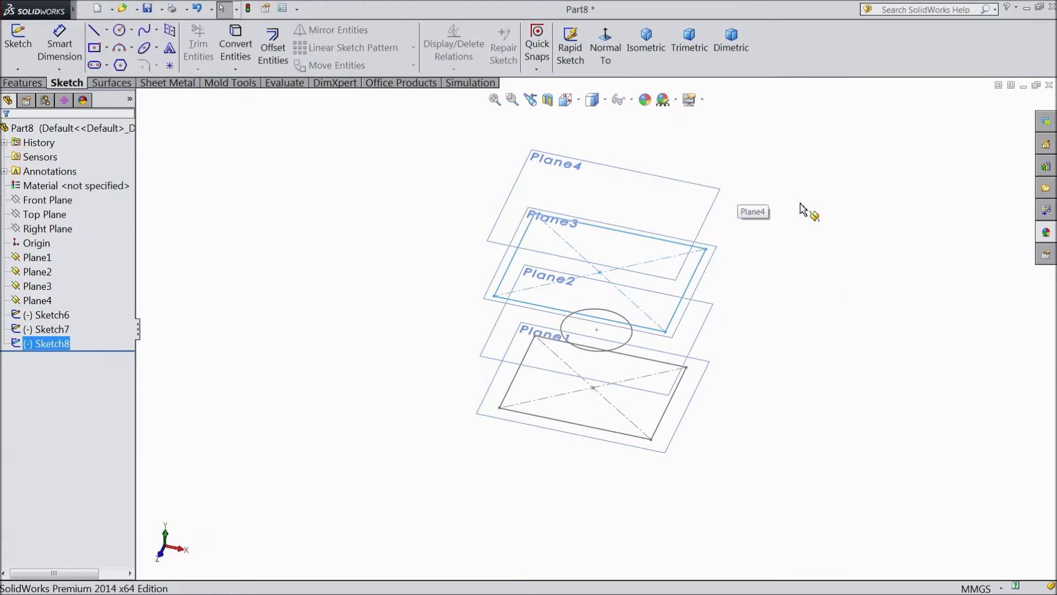
middle_click_drag(800, 210, 823, 198)
scroll(665, 230, "down", 2)
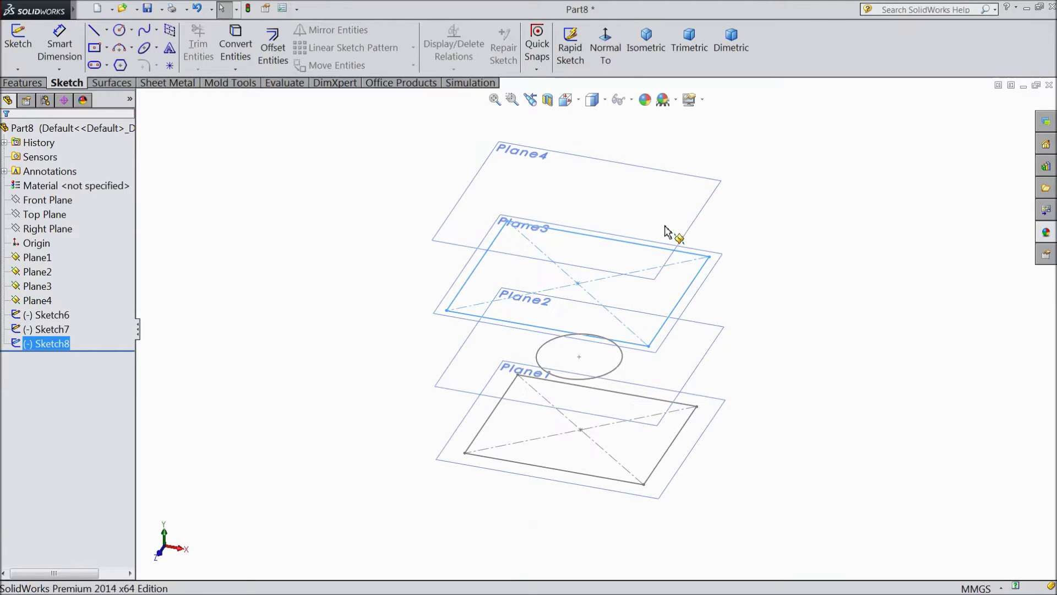
left_click(703, 211)
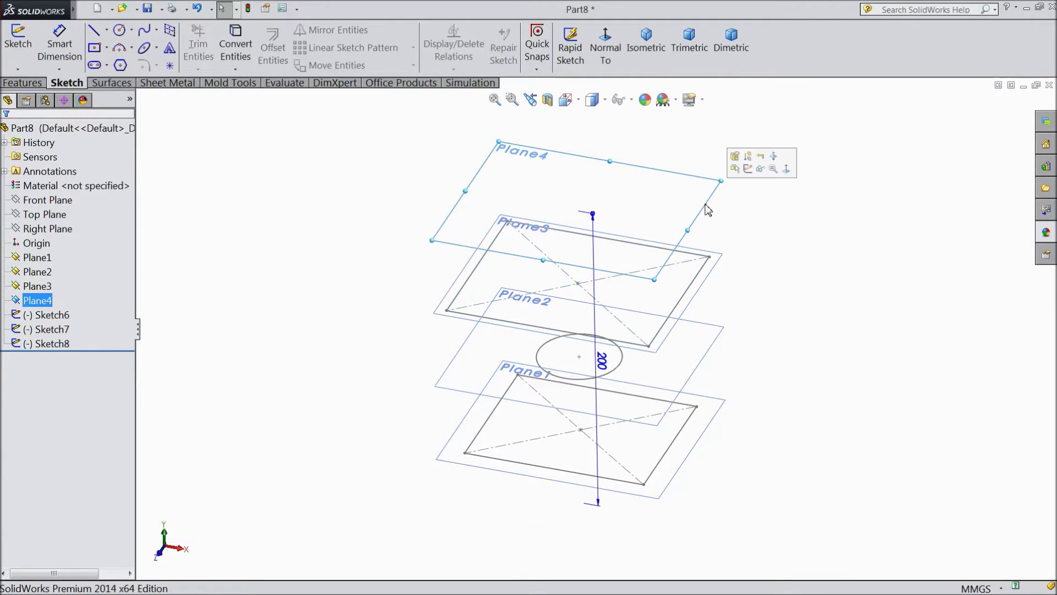
left_click(748, 170)
left_click(606, 52)
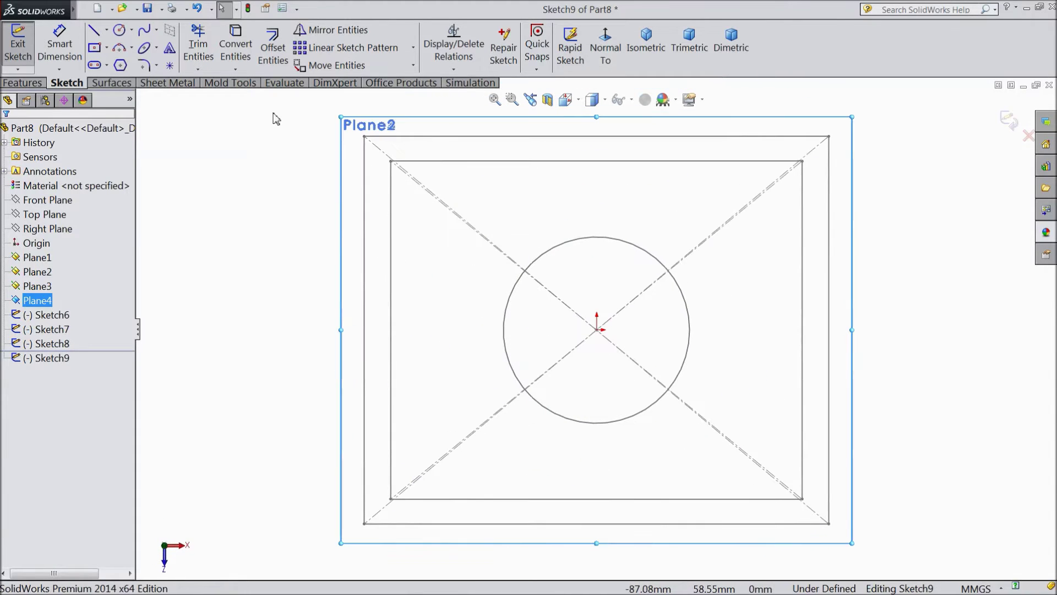
left_click(120, 29)
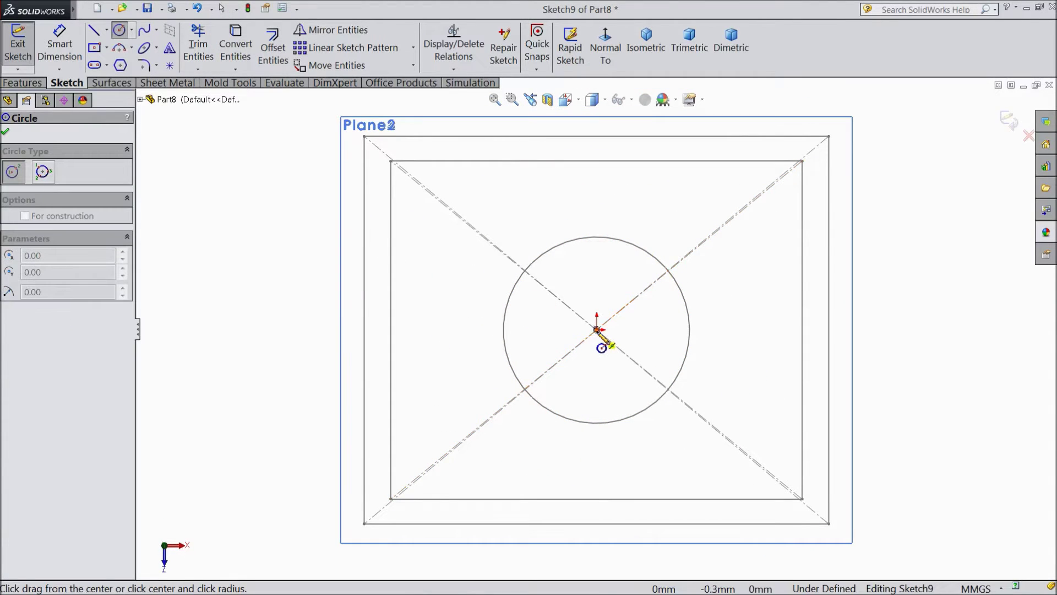
left_click(596, 329)
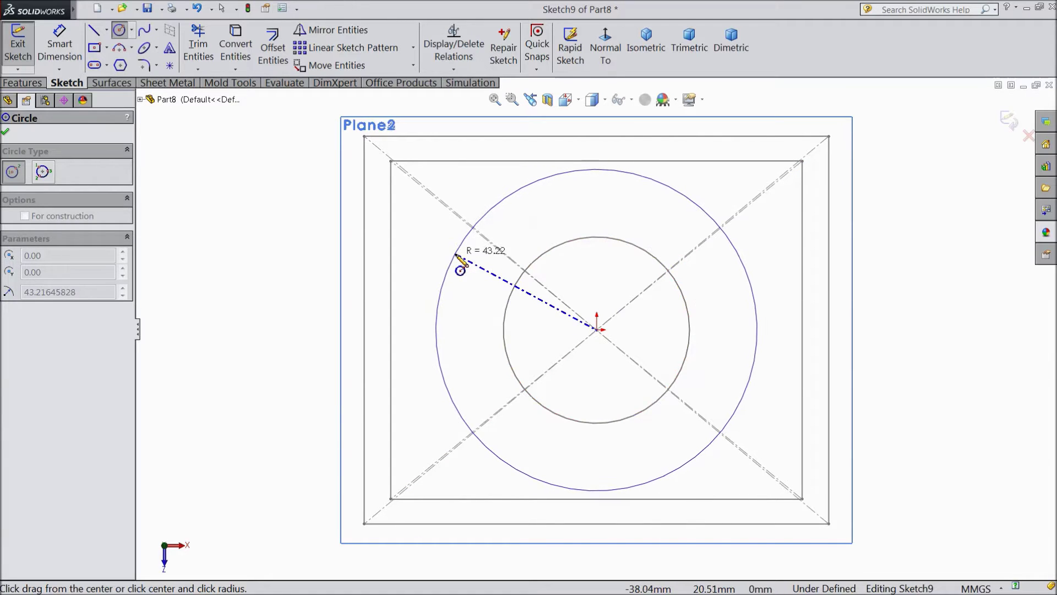
left_click(457, 255)
left_click(1009, 121)
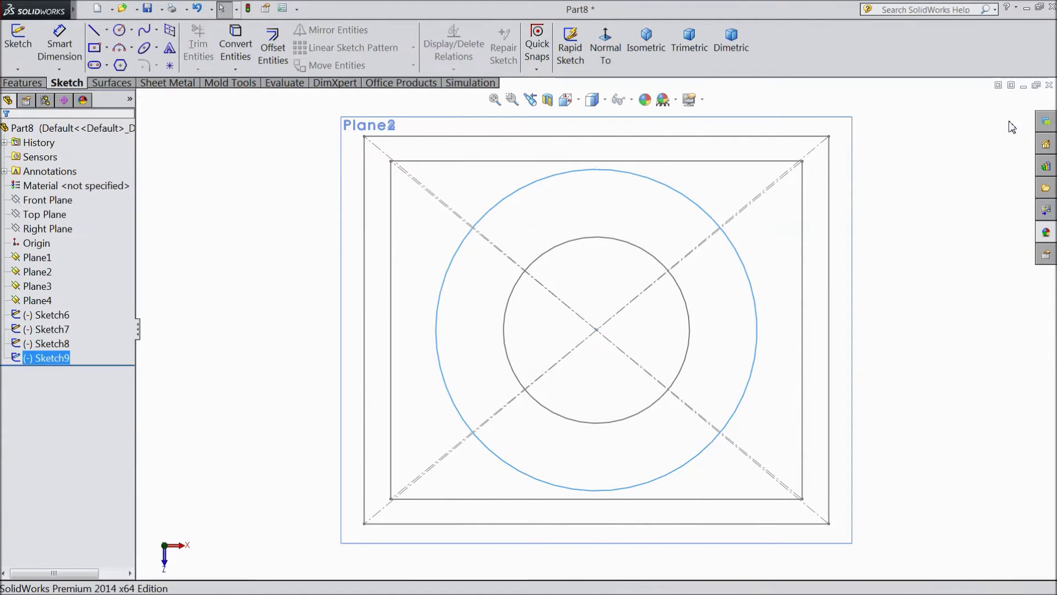
Create a Lofted Boss/Base through the four profiles in order, from the Plane4 circle down to the Plane1 rectangle
mouse_move(790, 441)
middle_mouse_down()
mouse_move(800, 217)
mouse_move(750, 225)
middle_mouse_up()
scroll(617, 294, "down", 2)
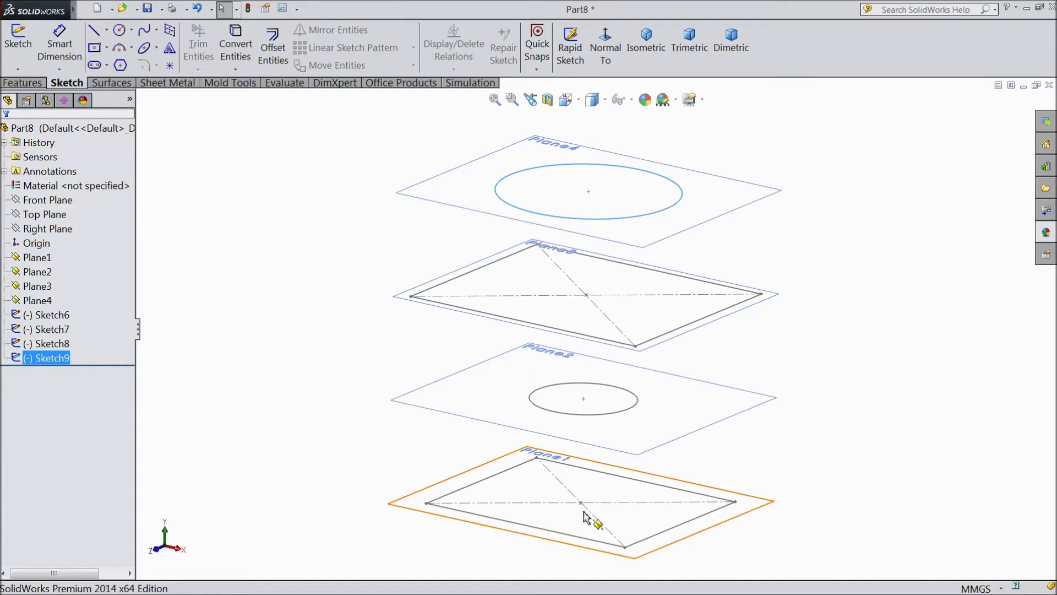
left_click(22, 82)
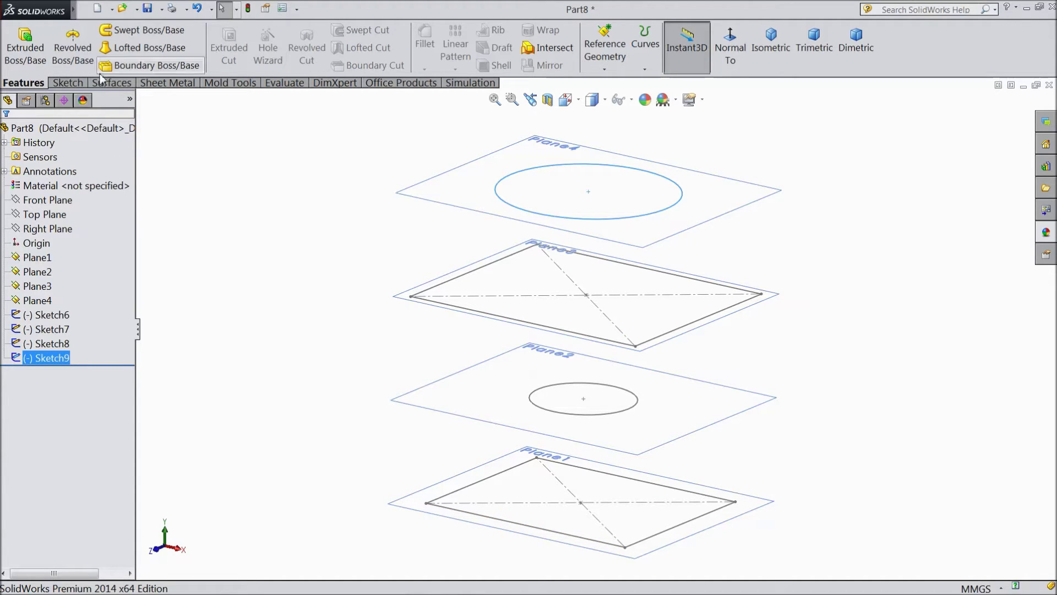
left_click(123, 50)
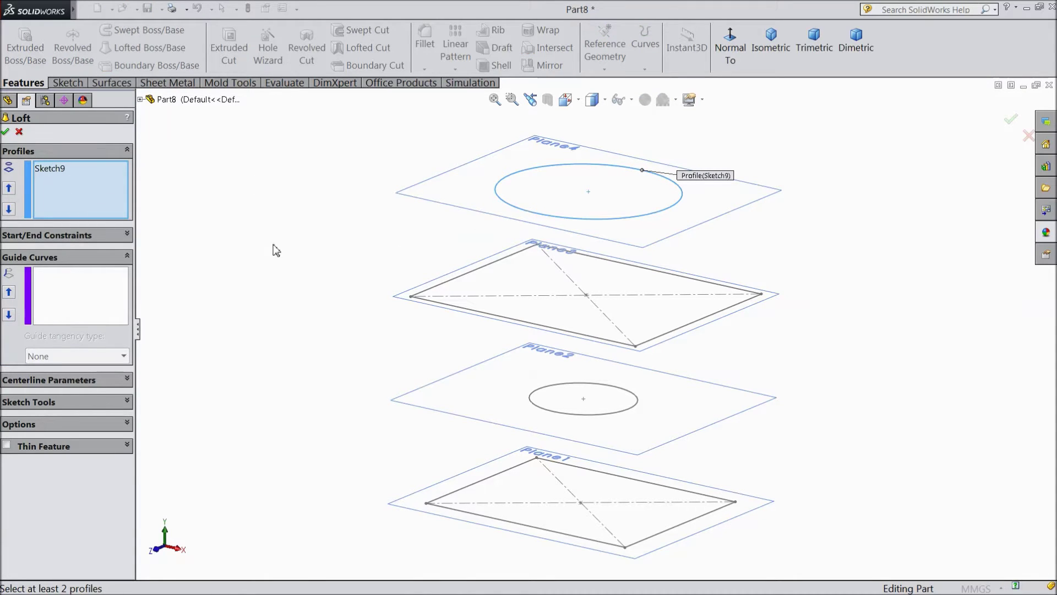
left_click(637, 348)
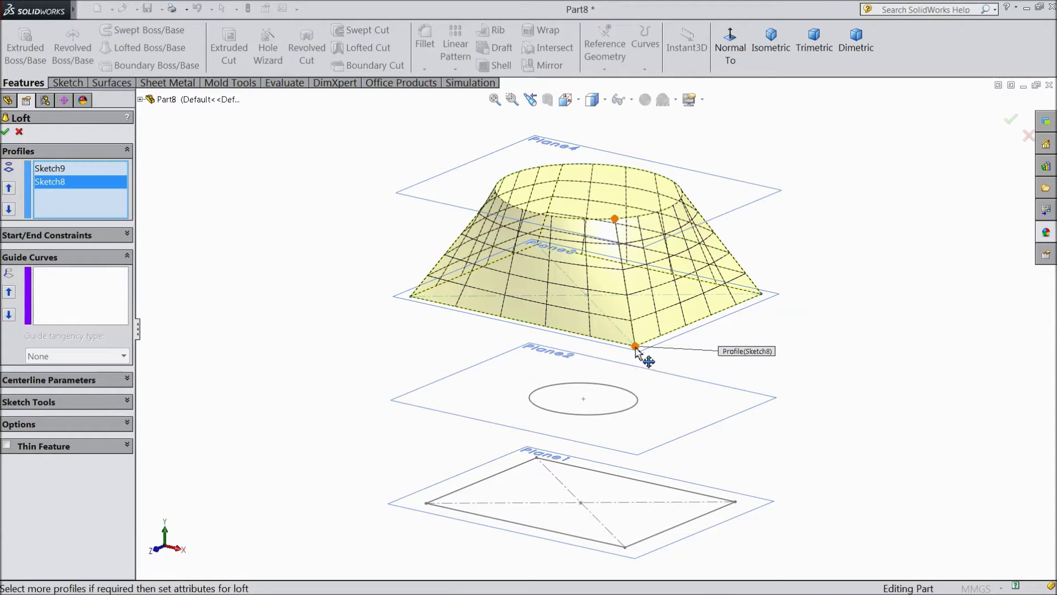
left_click(629, 411)
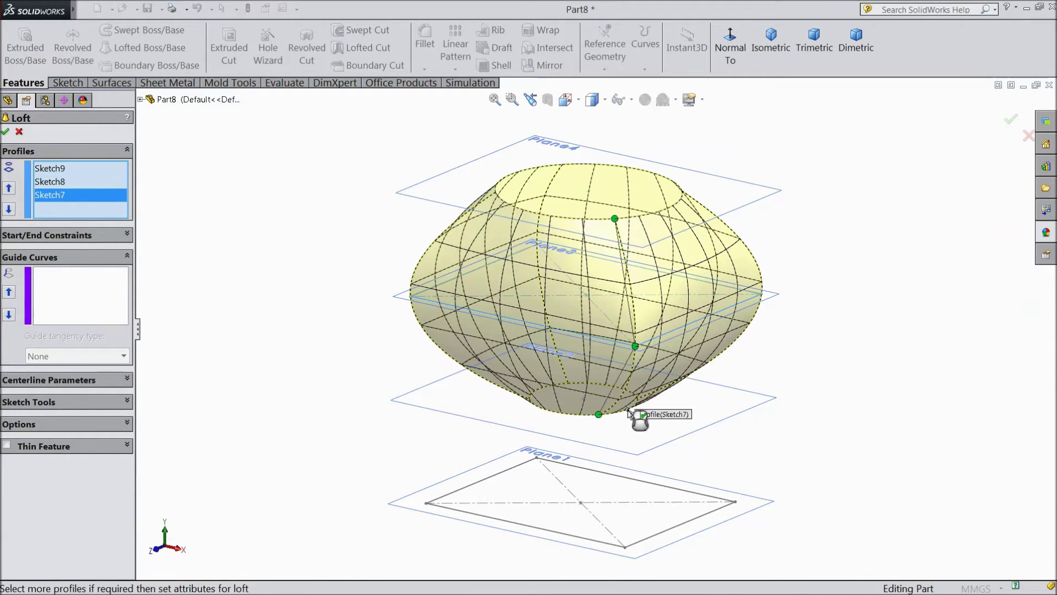
left_click(626, 547)
key("f")
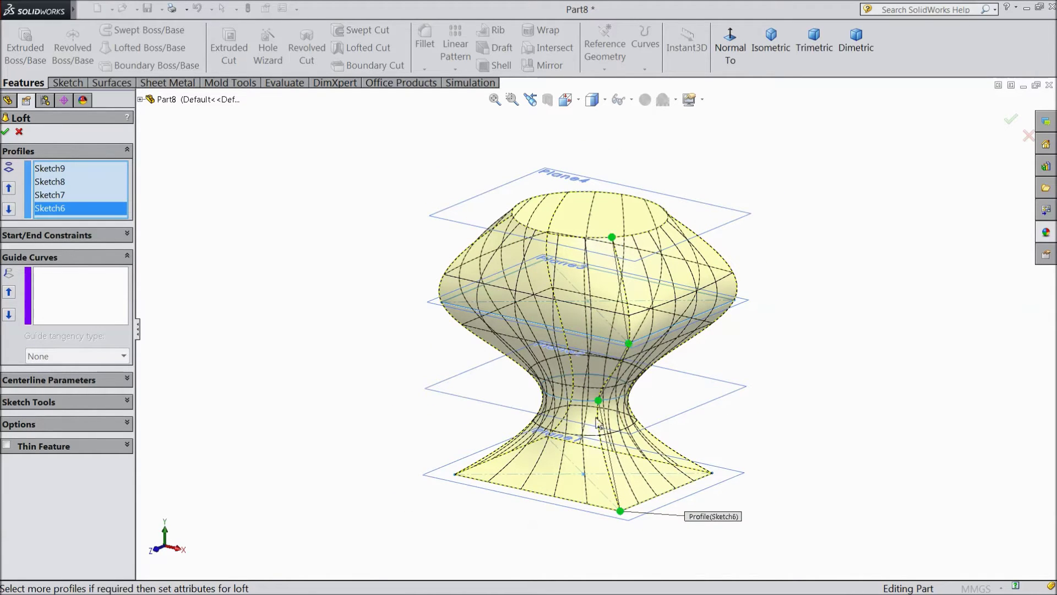
middle_click_drag(790, 447, 786, 493)
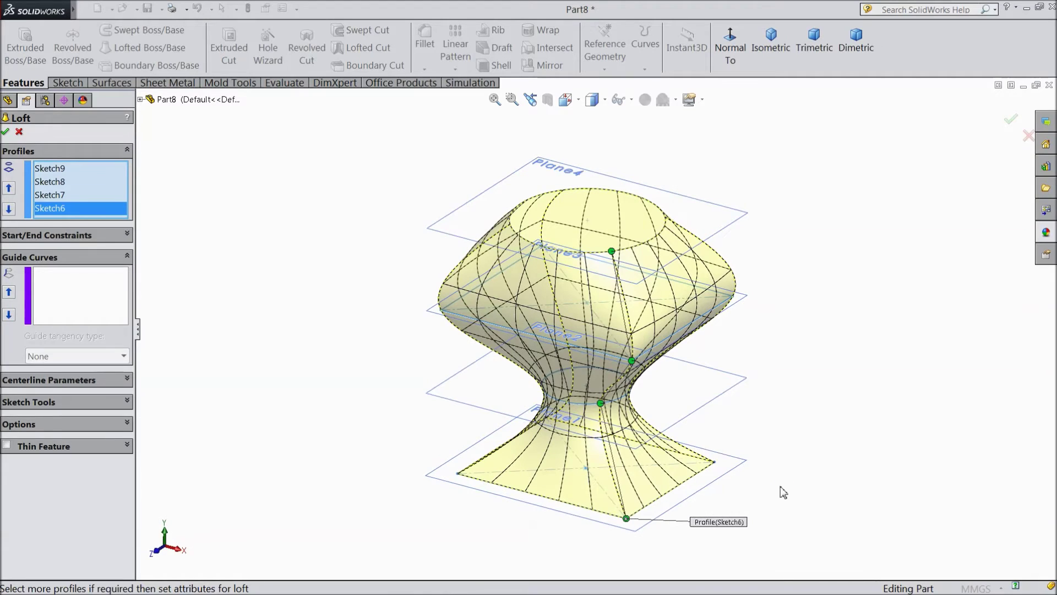
scroll(639, 412, "down", 2)
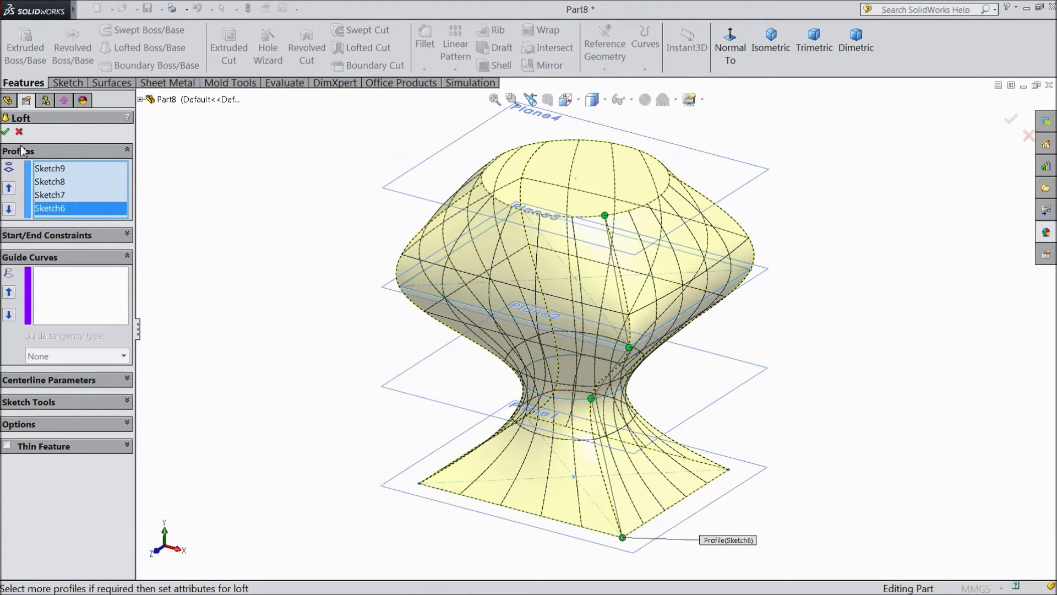
left_click(6, 132)
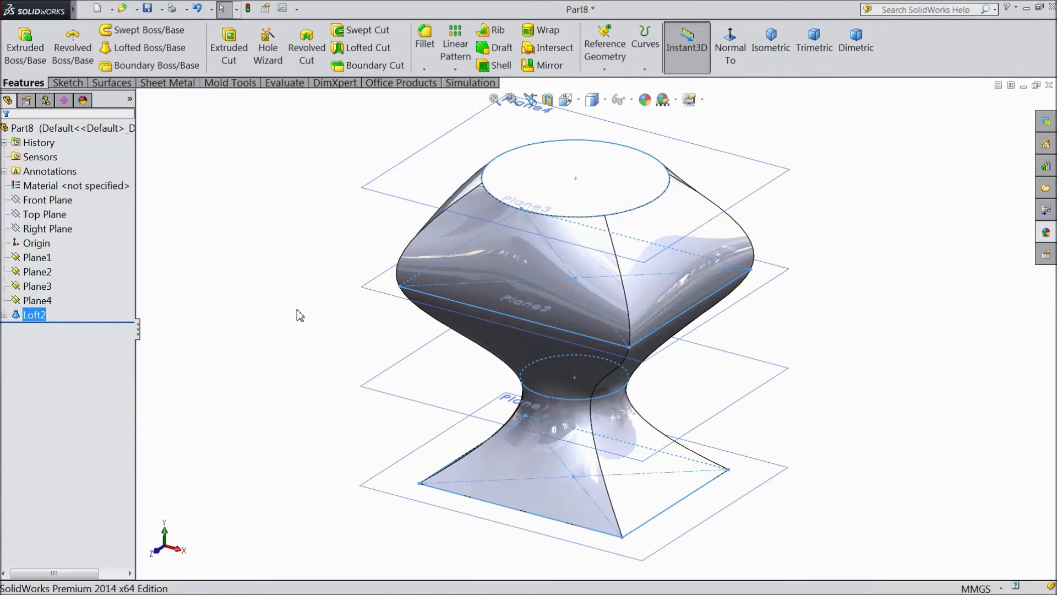
Edit the loft by moving the Plane3 rectangle's connector point to the adjacent corner, and accept the twisted shape
left_click(291, 257)
middle_click_drag(305, 306, 301, 249)
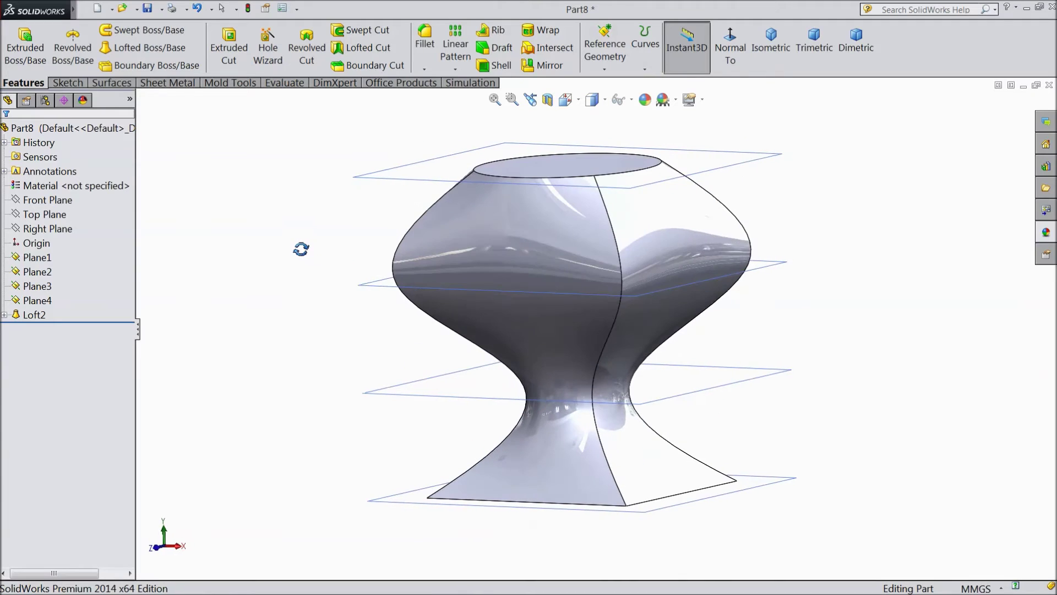
left_click(19, 316)
left_click(20, 285)
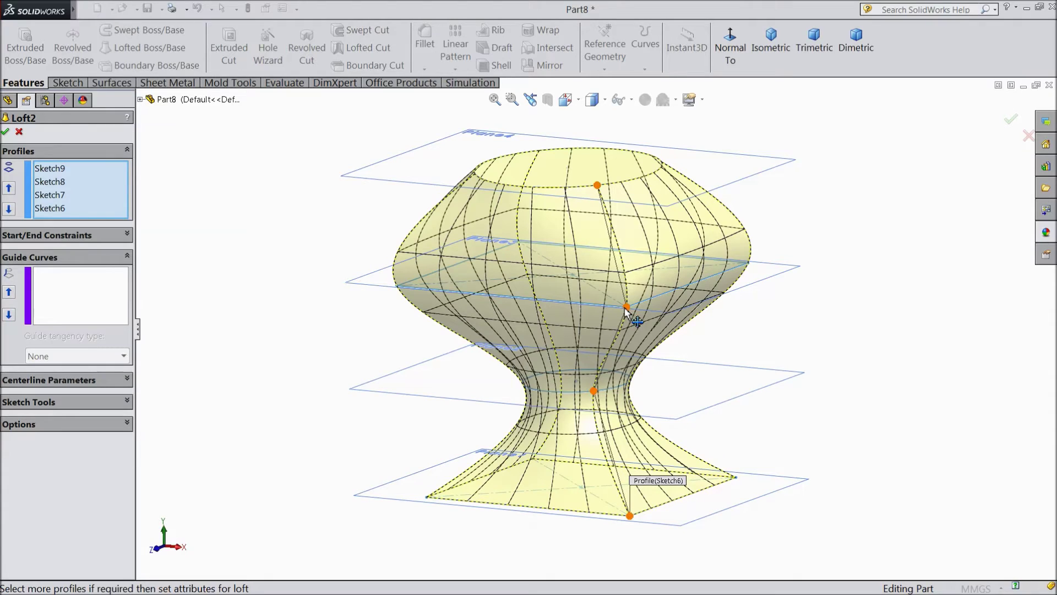
left_click_drag(626, 306, 748, 263)
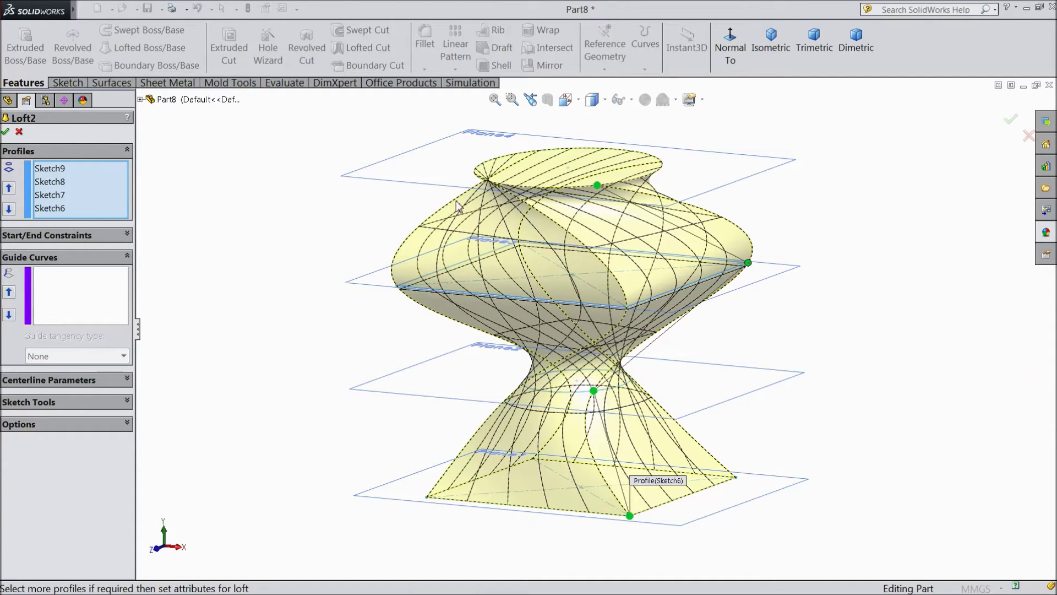
key("Return")
mouse_move(287, 252)
middle_mouse_down()
mouse_move(288, 229)
mouse_move(193, 229)
mouse_move(243, 226)
mouse_move(283, 243)
mouse_move(297, 345)
mouse_move(302, 239)
middle_mouse_up()
Reopen the loft for editing and try to move the Plane3 rectangle's connector back to the corner aligned with the other profiles' connectors
key("Escape")
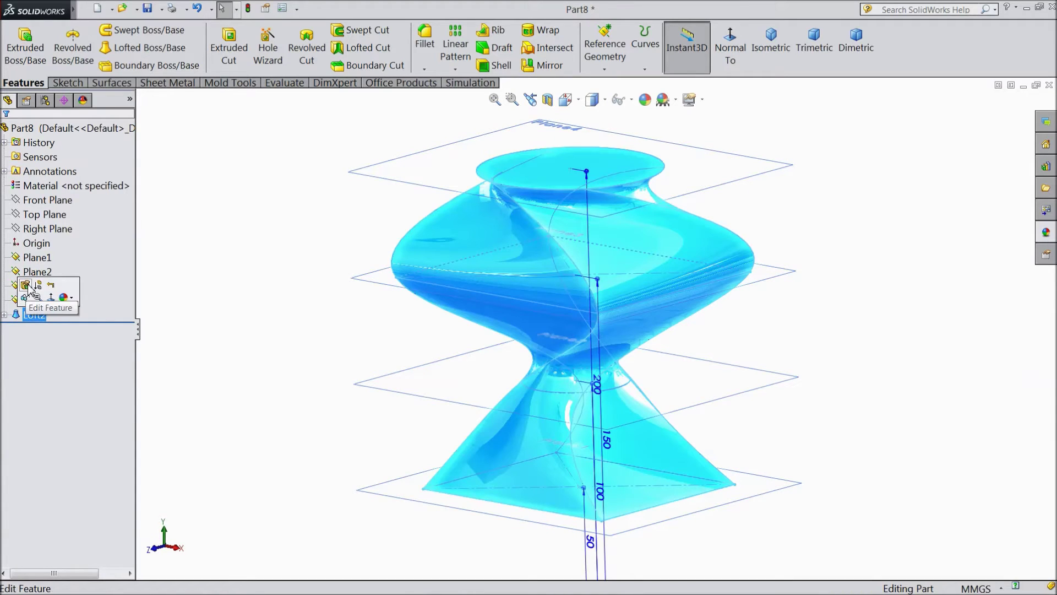
left_click(32, 289)
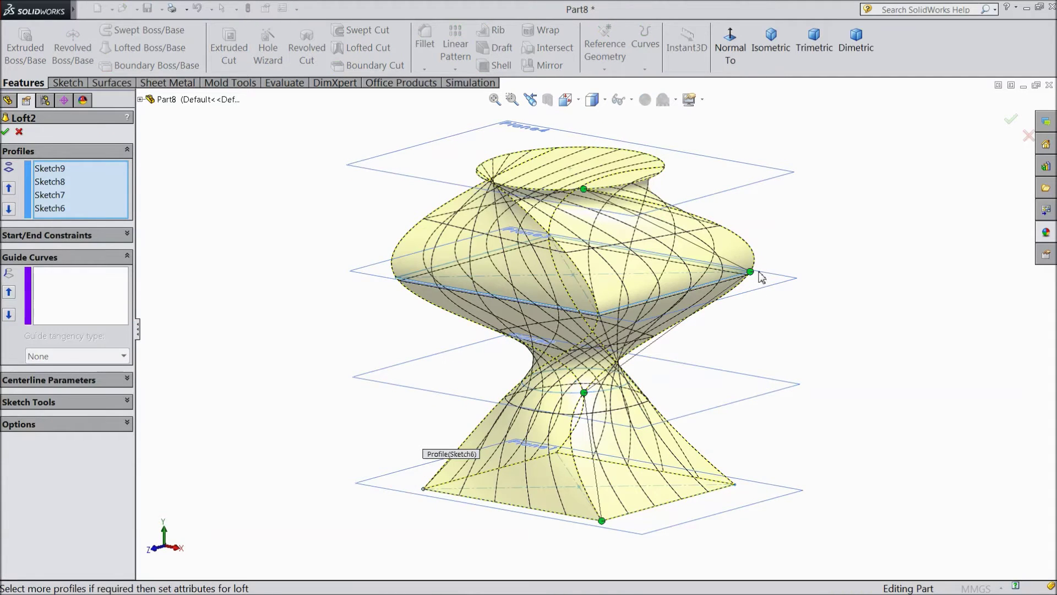
left_click_drag(750, 272, 597, 317)
middle_click_drag(698, 234, 664, 237)
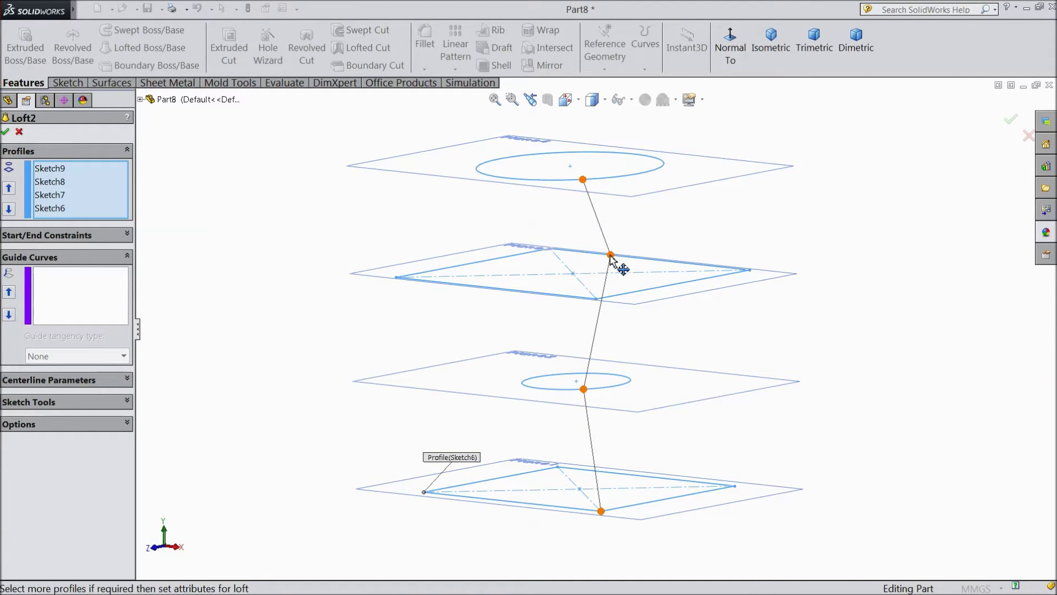
left_click_drag(610, 255, 768, 284)
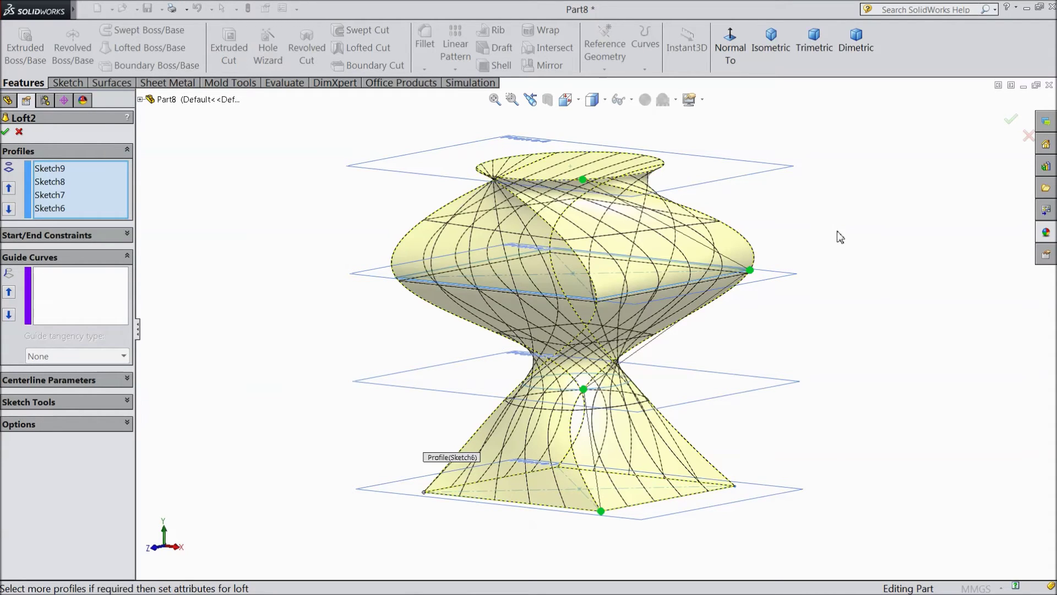
middle_click_drag(840, 237, 805, 246)
left_click_drag(726, 281, 530, 318)
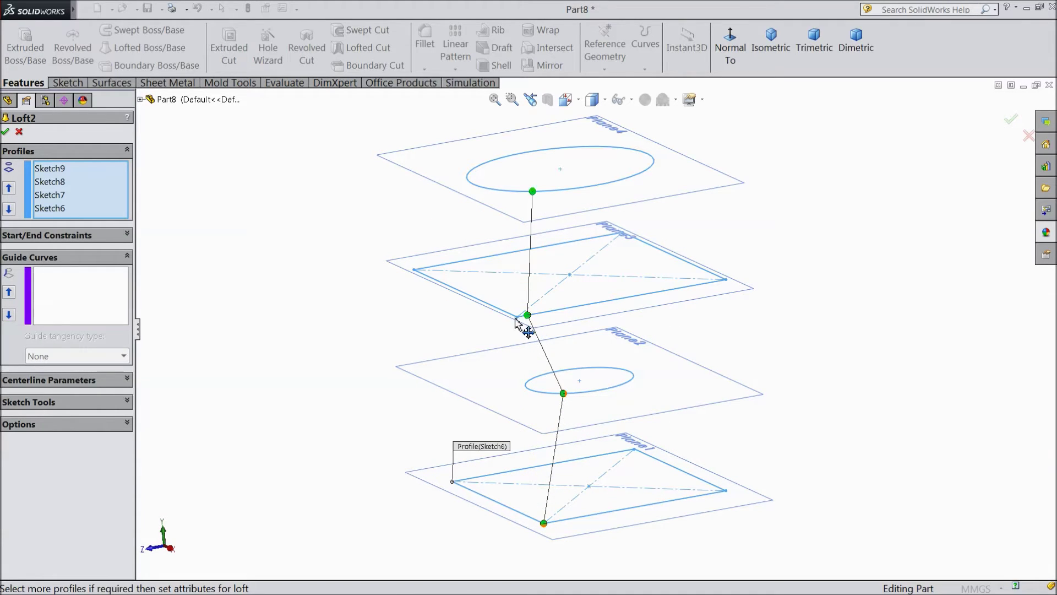
left_click(518, 320)
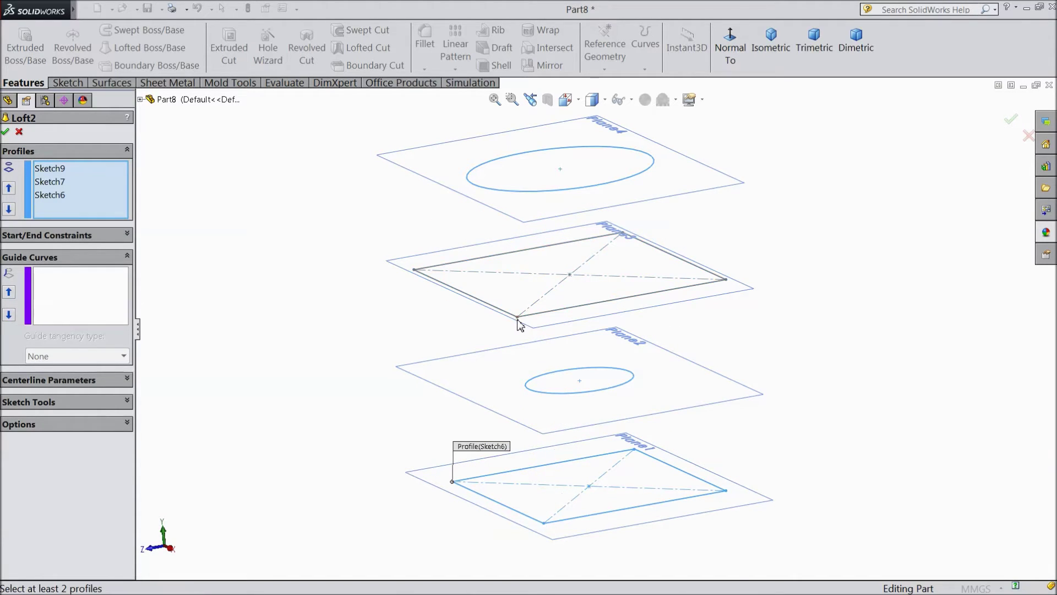
Clear the loft's profile selections, reselect all four at aligned points from the Plane4 circle down to the Plane1 rectangle, and accept
right_click(81, 203)
left_click(113, 213)
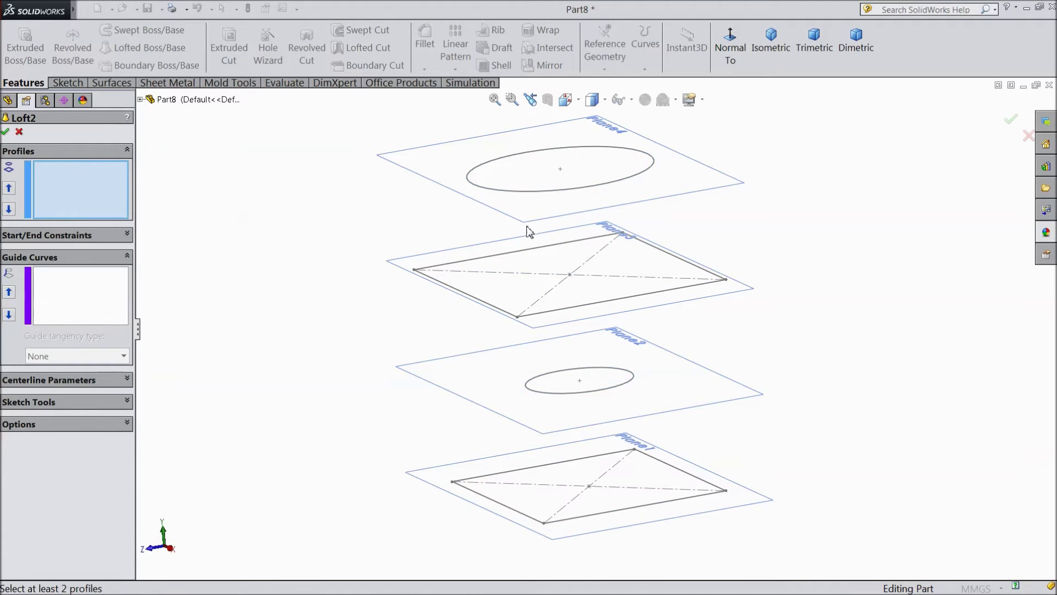
left_click(528, 192)
left_click(517, 319)
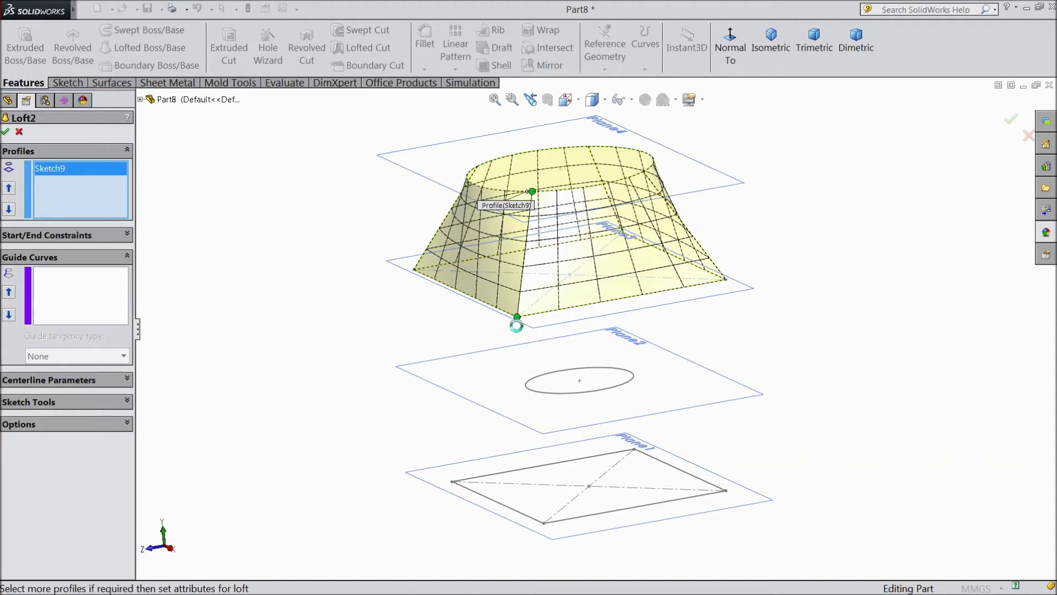
left_click(538, 393)
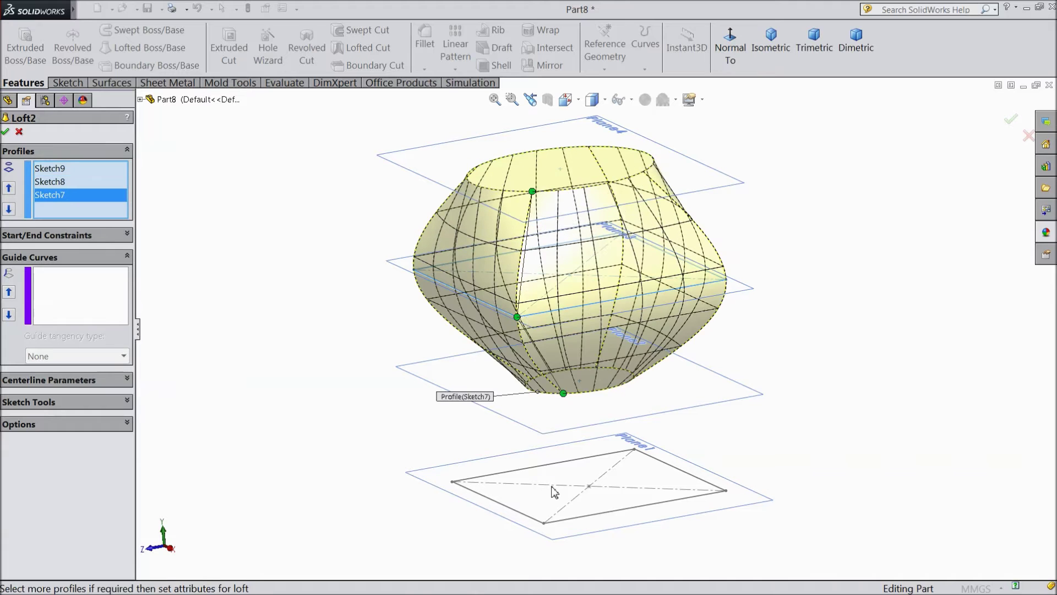
left_click(544, 524)
mouse_move(542, 523)
middle_mouse_down()
mouse_move(489, 349)
mouse_move(533, 333)
mouse_move(533, 354)
mouse_move(481, 353)
mouse_move(492, 367)
middle_mouse_up()
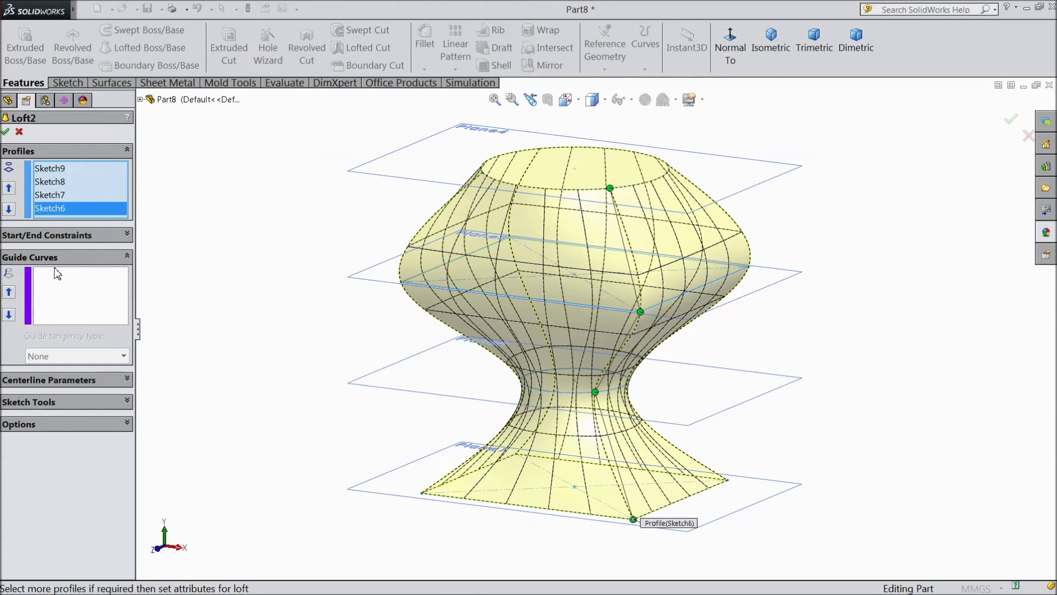
left_click(62, 295)
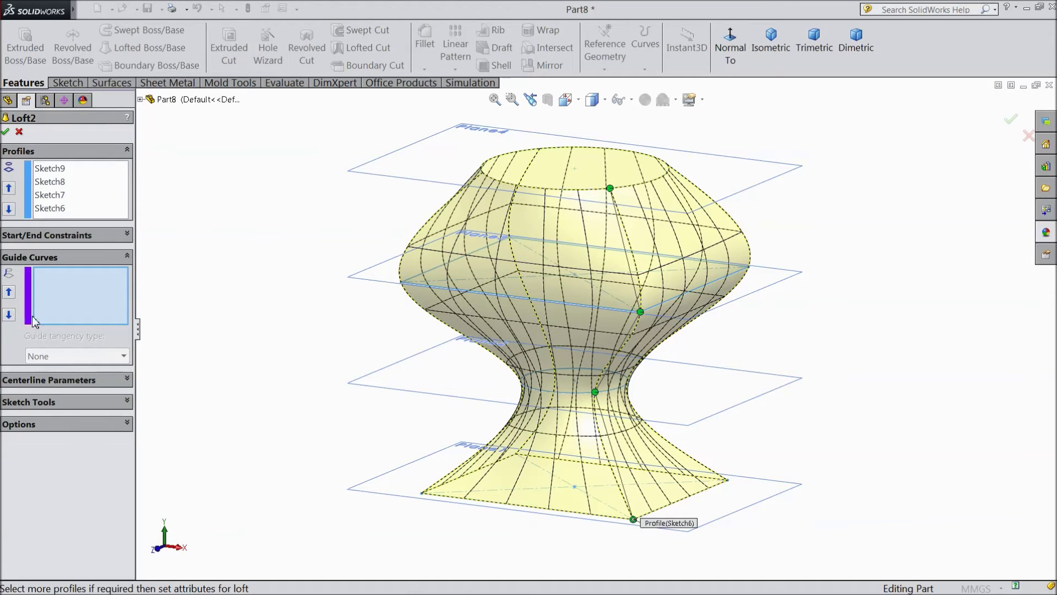
left_click(6, 132)
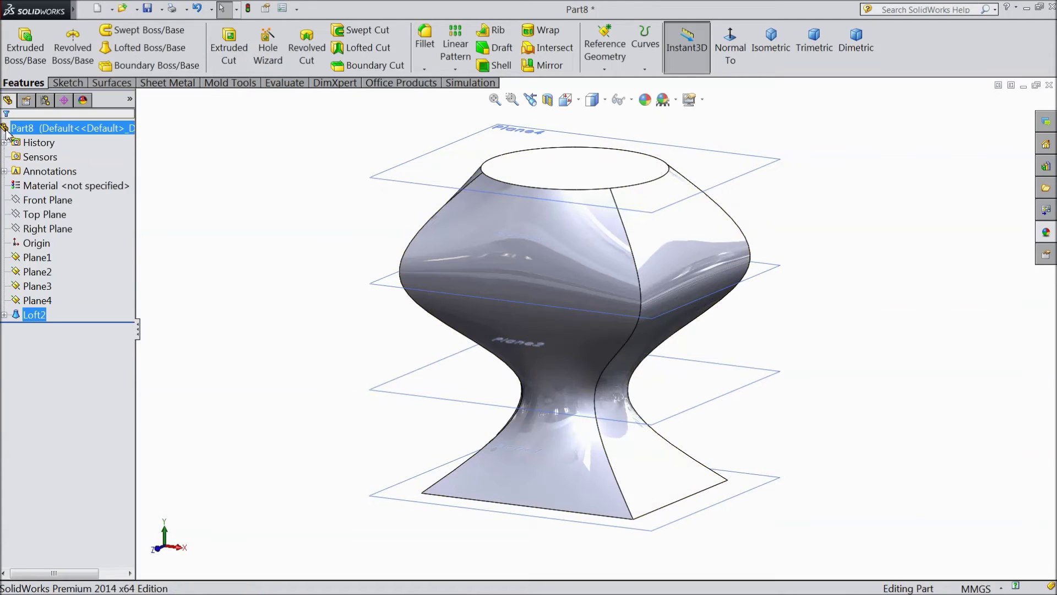
mouse_move(297, 270)
middle_mouse_down()
mouse_move(306, 323)
mouse_move(375, 286)
mouse_move(317, 266)
middle_mouse_up()
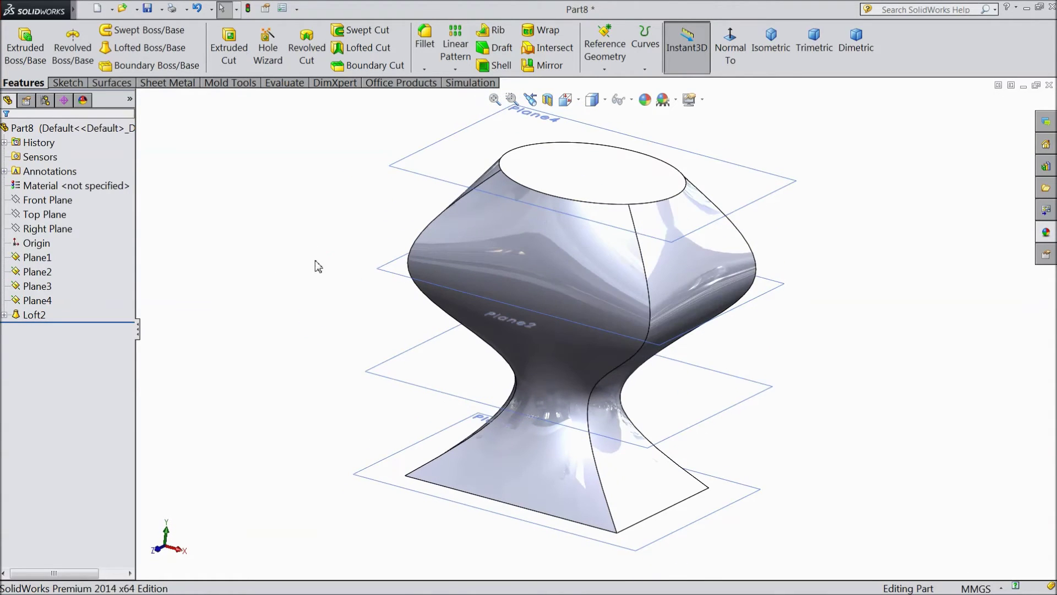
Delete the loft feature while keeping its four profile sketches
right_click(34, 314)
key("Escape")
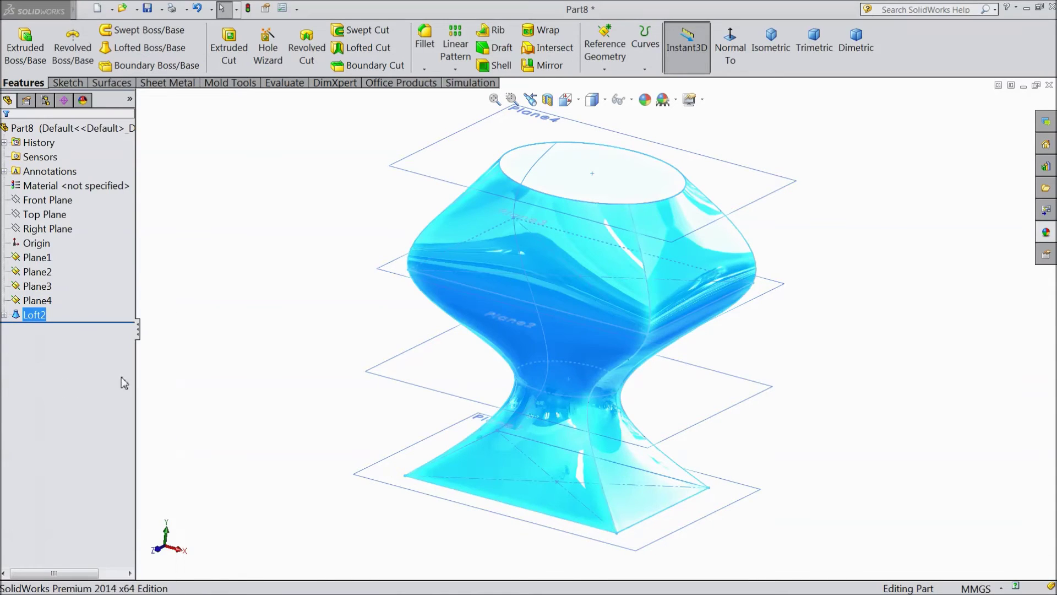
key("Delete")
left_click(618, 220)
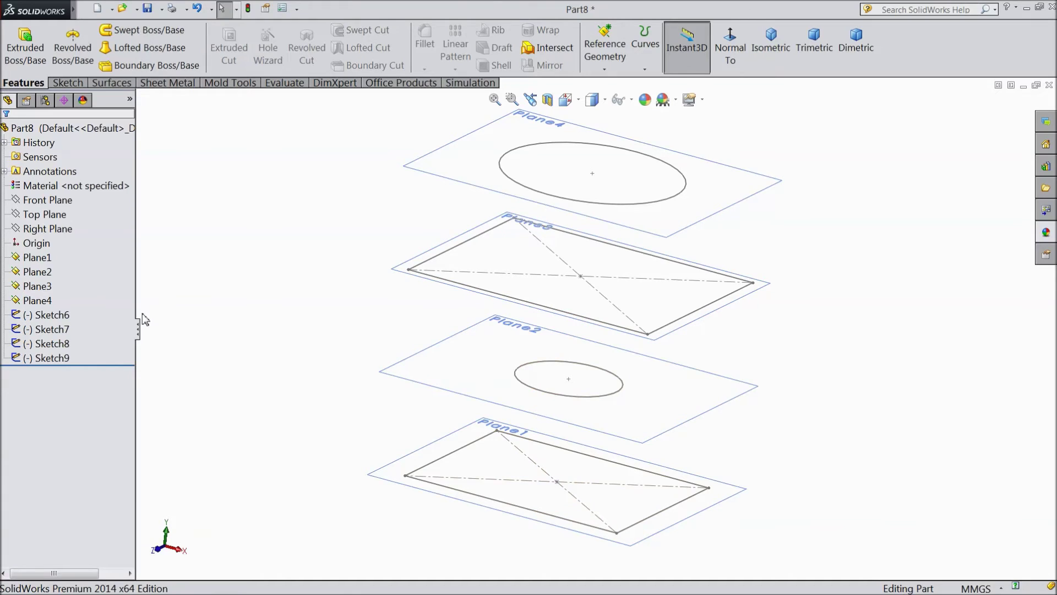
Start a new Lofted Boss/Base through the four profiles at aligned points, from the Plane4 circle down to the Plane1 rectangle
left_click(144, 47)
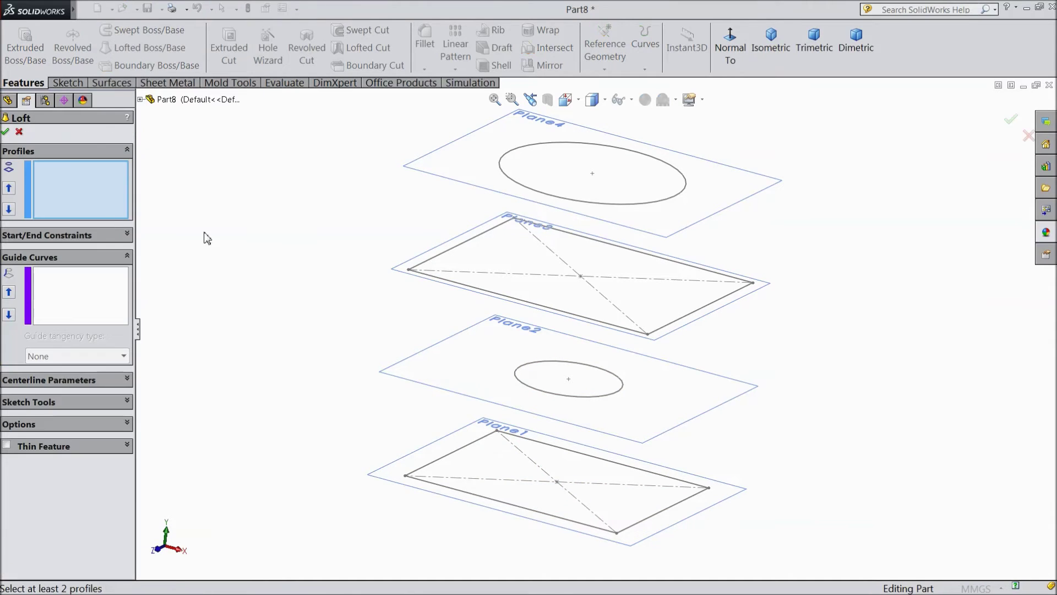
left_click(617, 205)
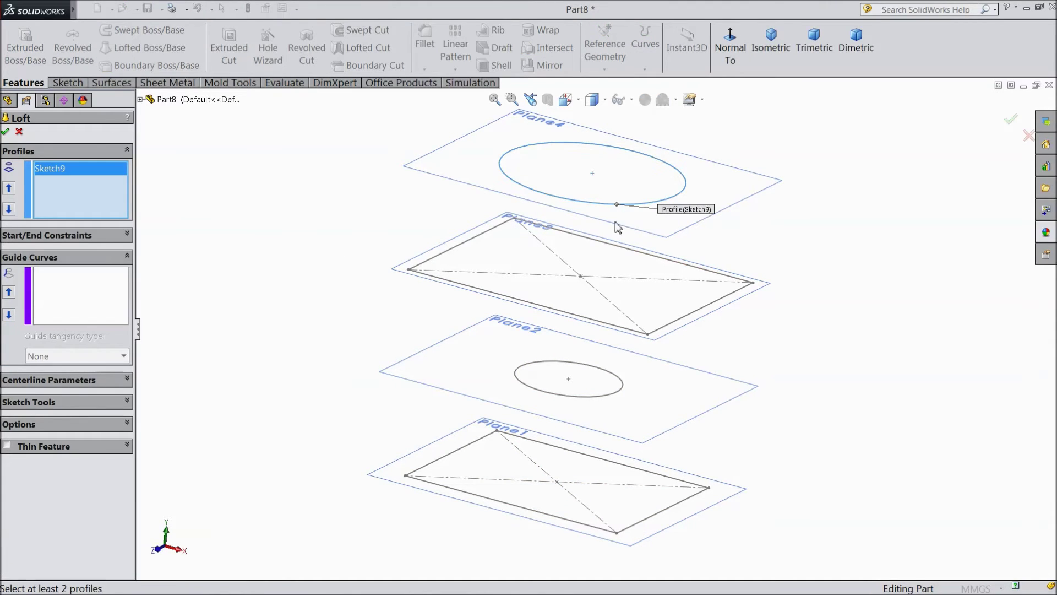
left_click(648, 334)
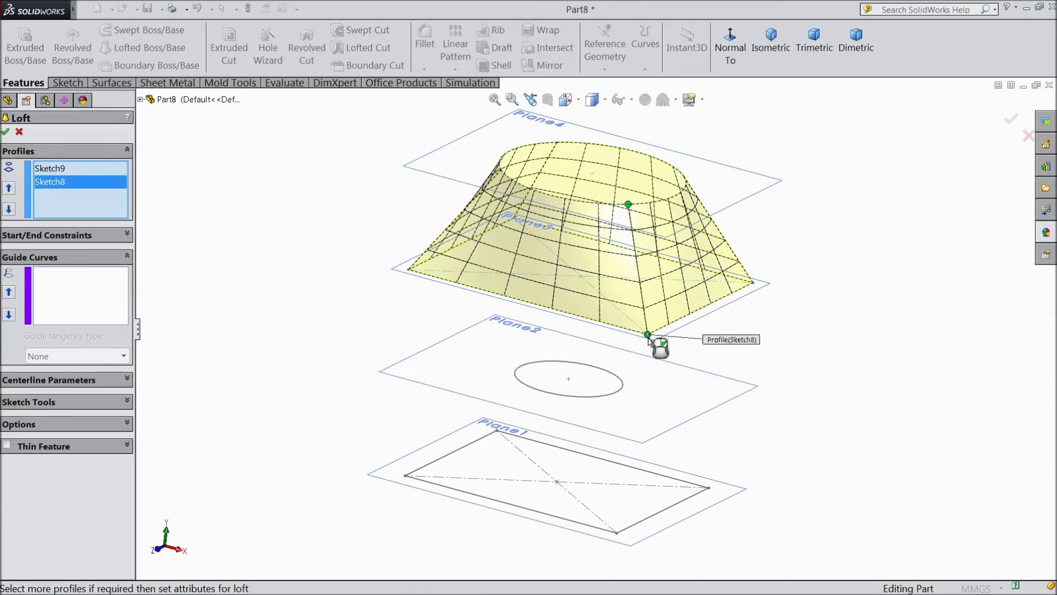
left_click(608, 397)
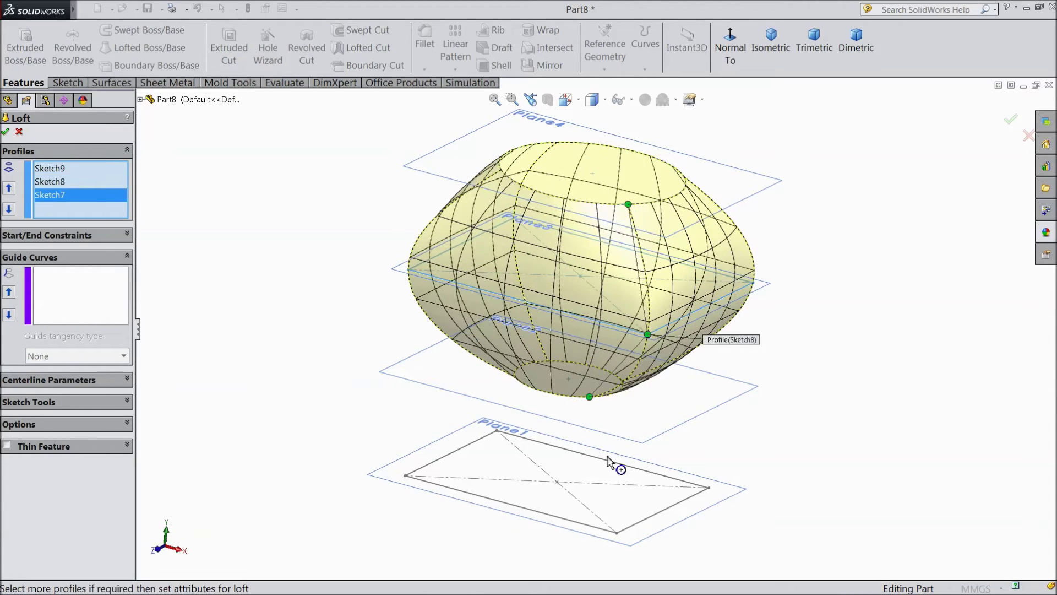
left_click(616, 534)
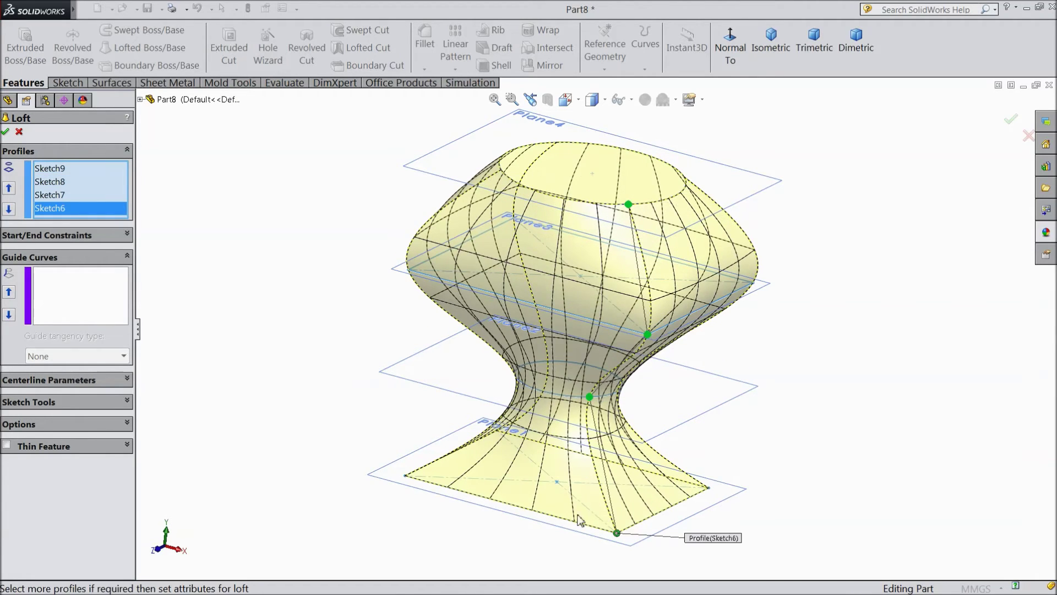
Make the loft a One-Direction thin feature with a 2 mm wall, toggle its thickness direction, and accept the feature
left_click(6, 446)
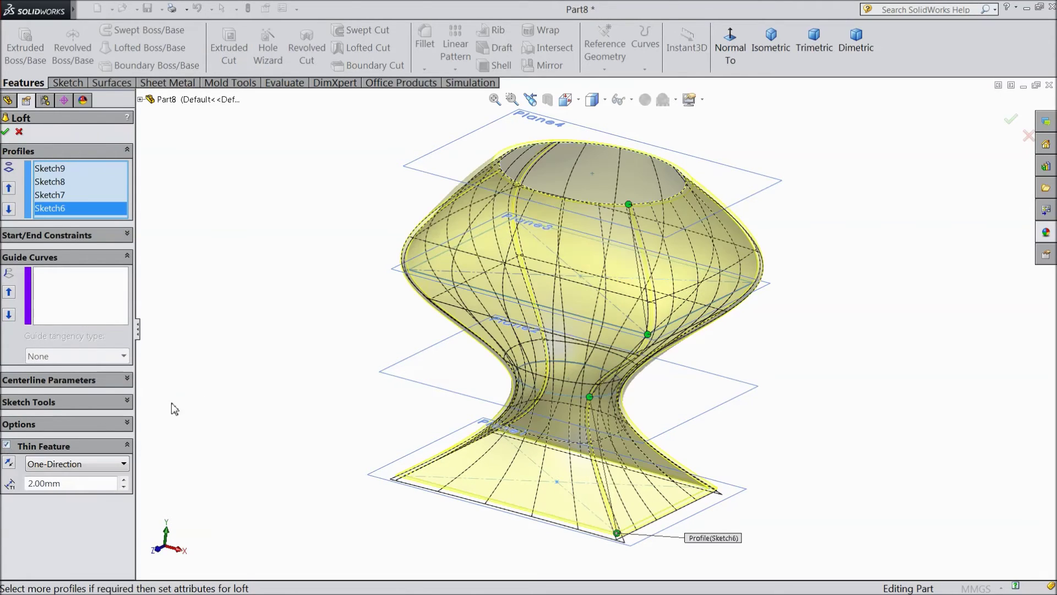
middle_click_drag(349, 360, 328, 198)
scroll(493, 342, "down", 5)
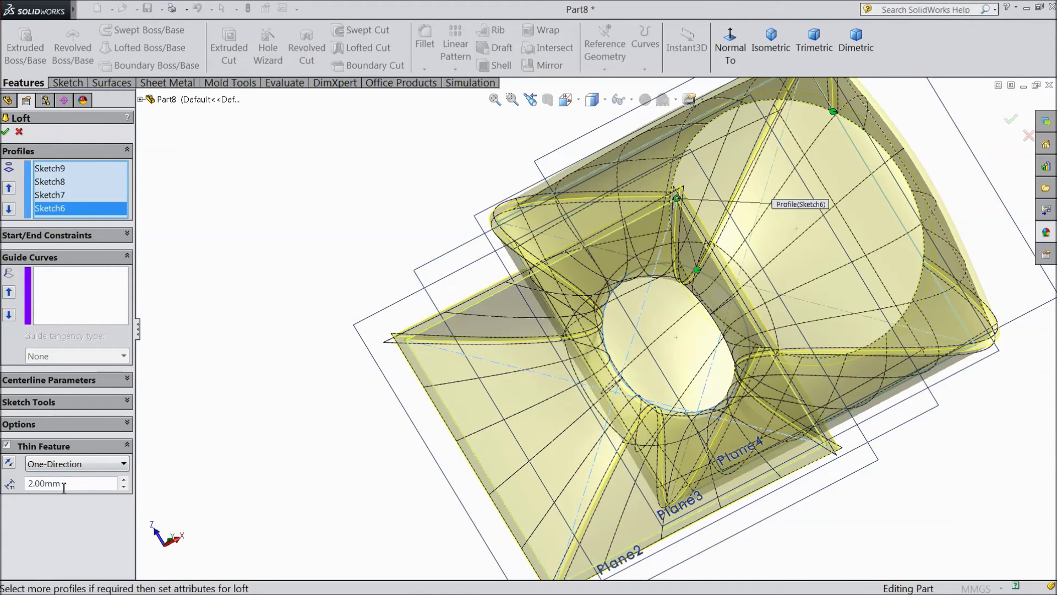
left_click(9, 463)
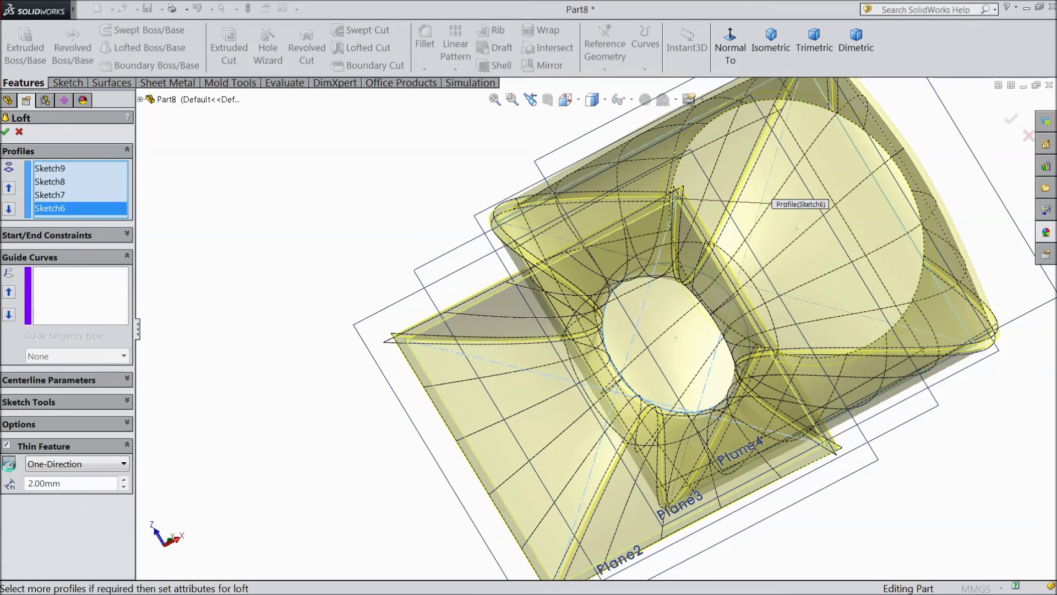
left_click(9, 465)
left_click(8, 465)
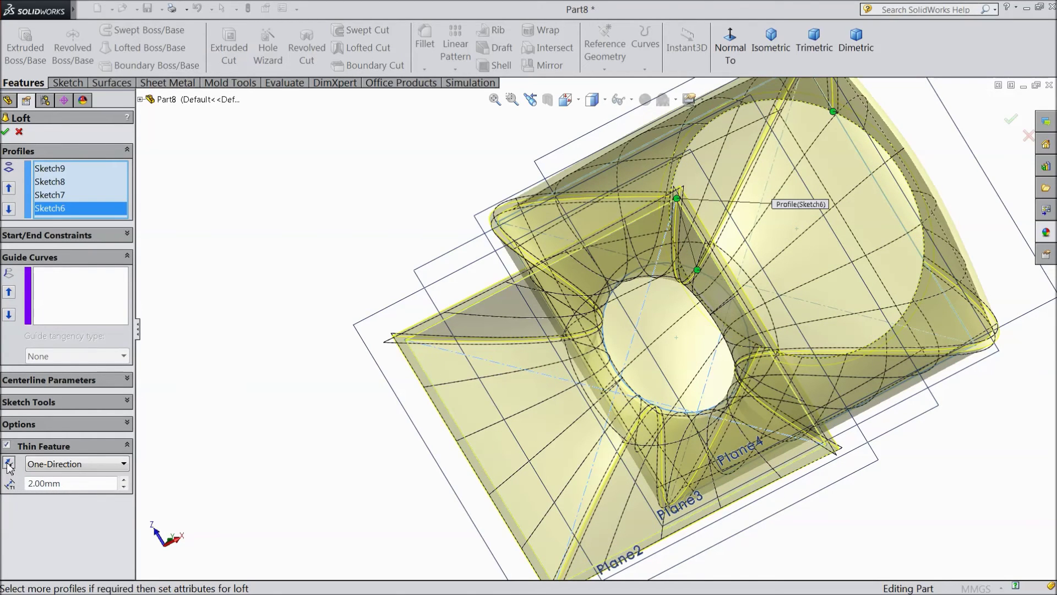
left_click(5, 132)
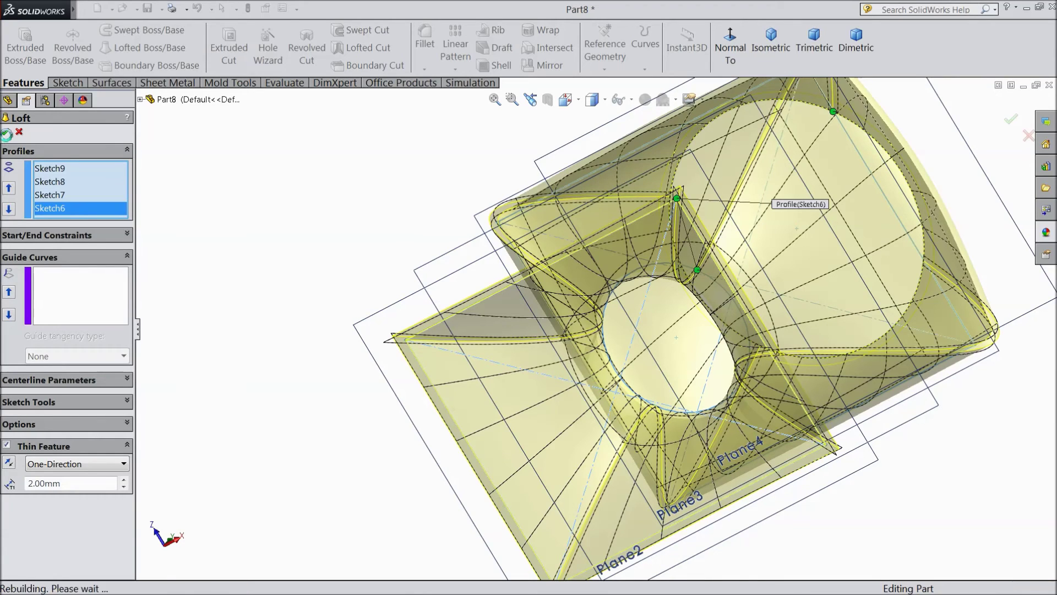
key("f")
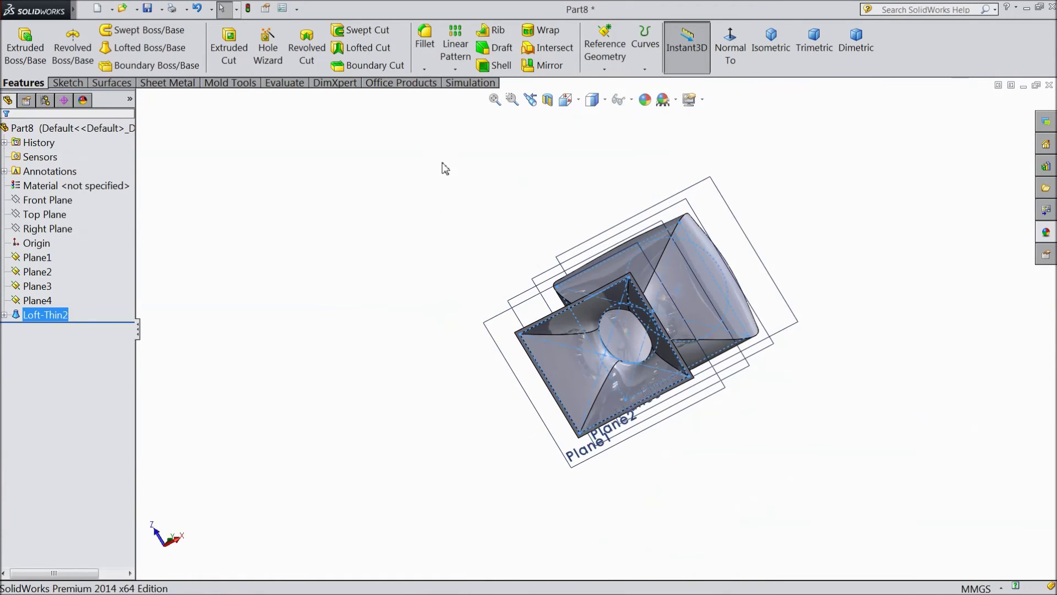
left_click(547, 172)
Hide the reference planes Plane1 through Plane4
middle_click_drag(580, 129, 710, 306)
middle_click_drag(821, 351, 756, 279)
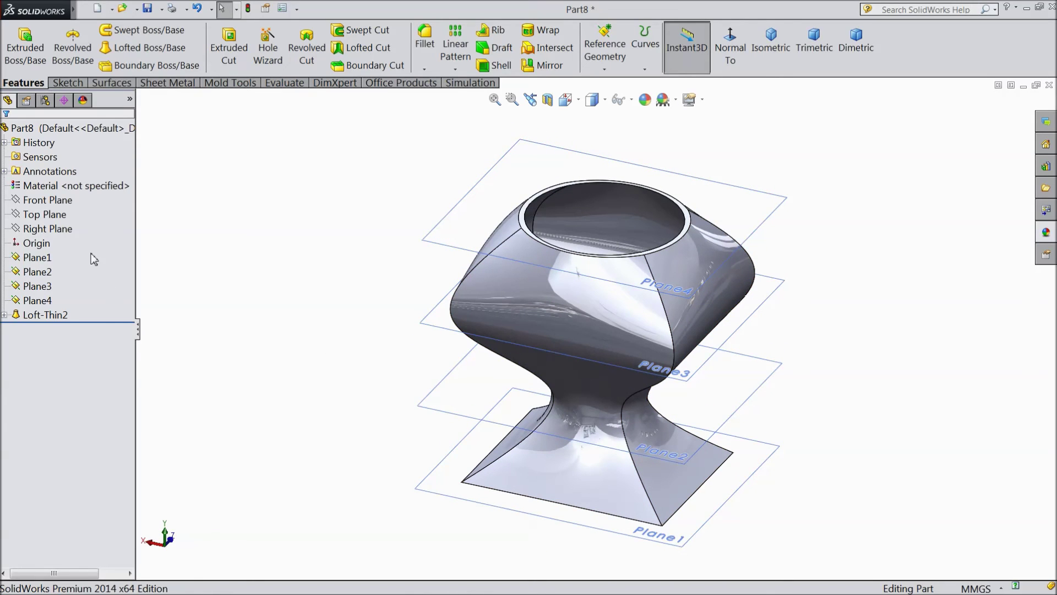
left_click_drag(92, 254, 32, 309)
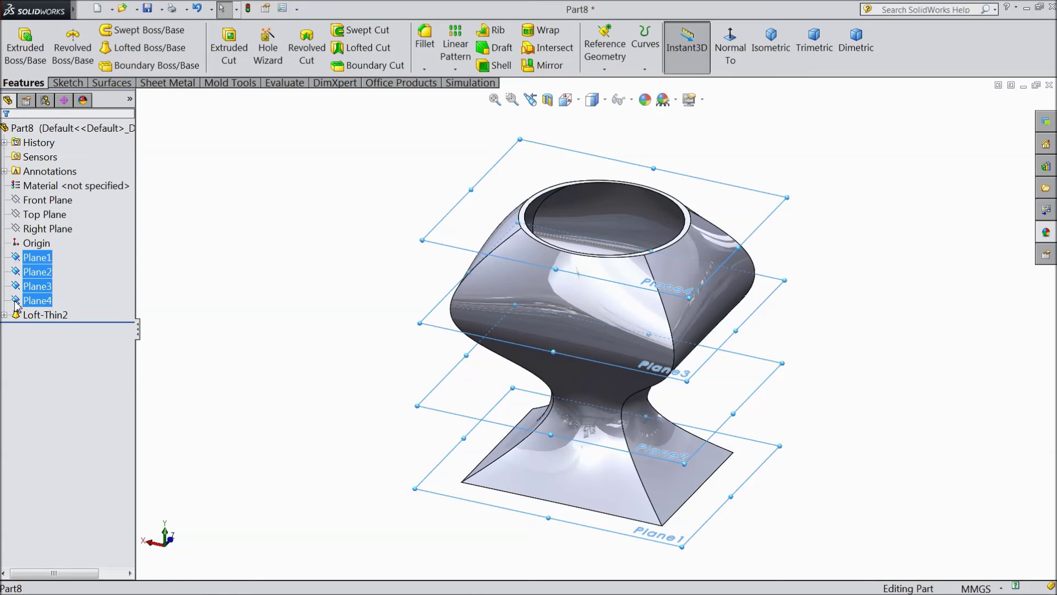
left_click(15, 302)
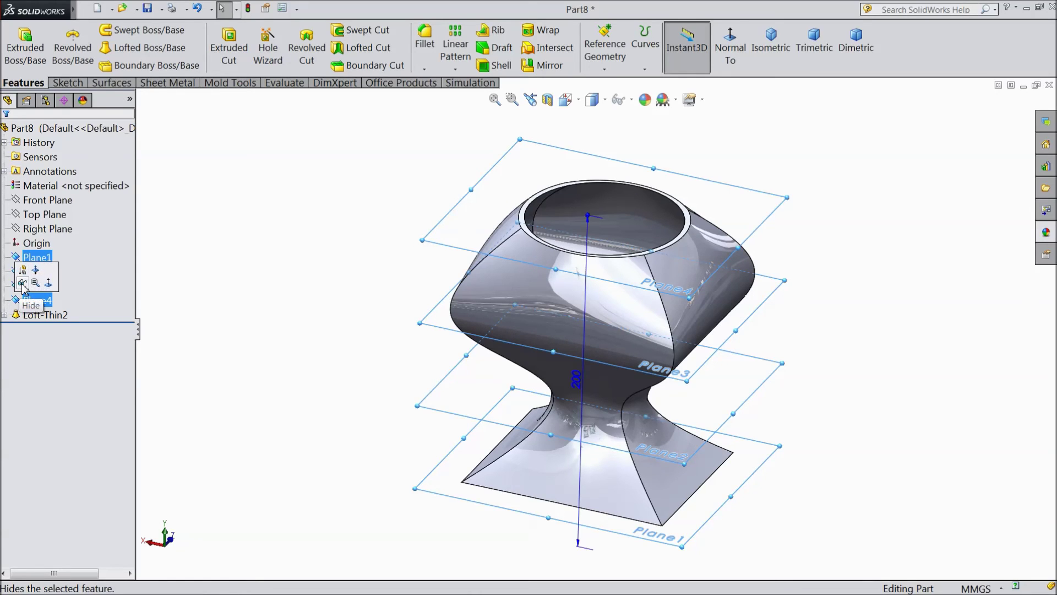
left_click(23, 285)
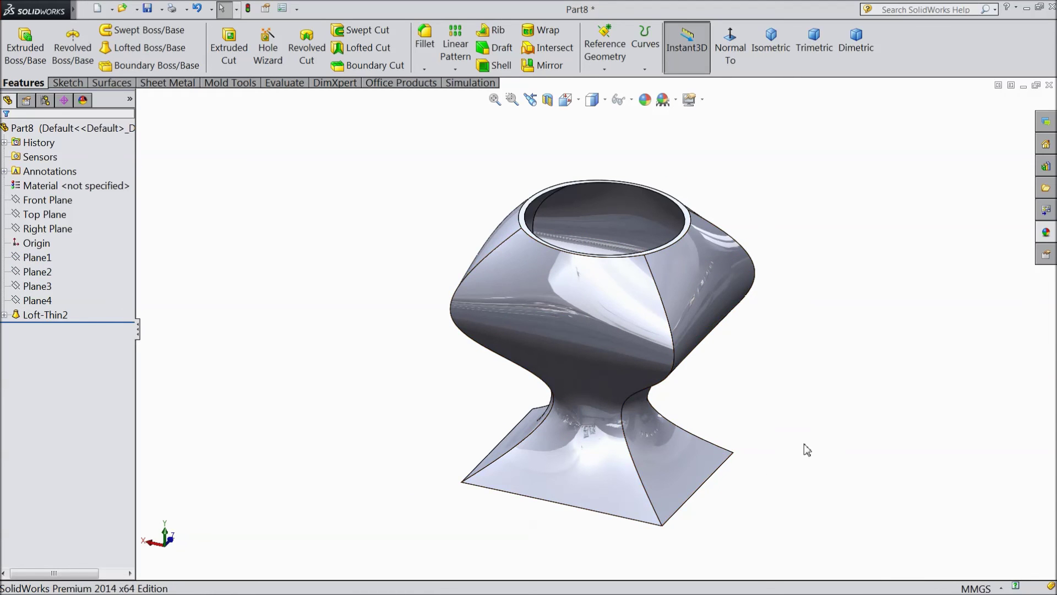
middle_click_drag(807, 449, 365, 494)
middle_click_drag(427, 365, 402, 374)
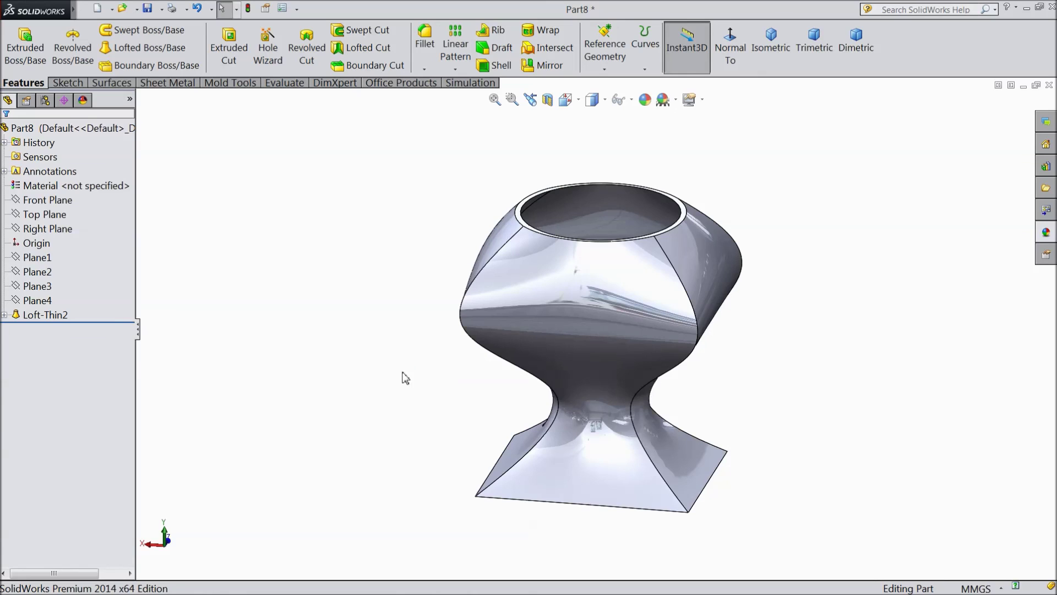
scroll(640, 318, "down", 2)
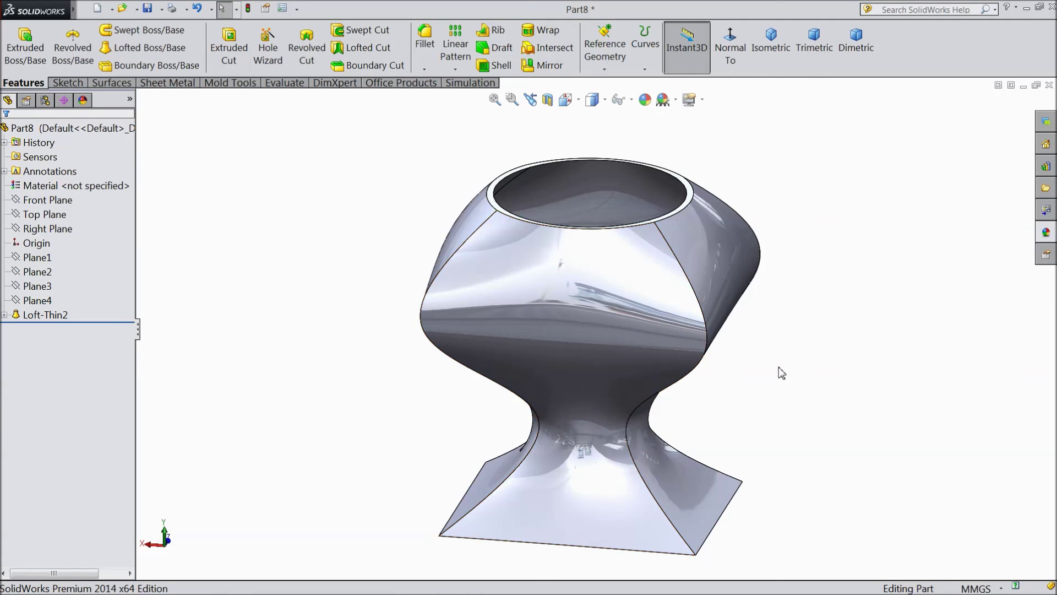